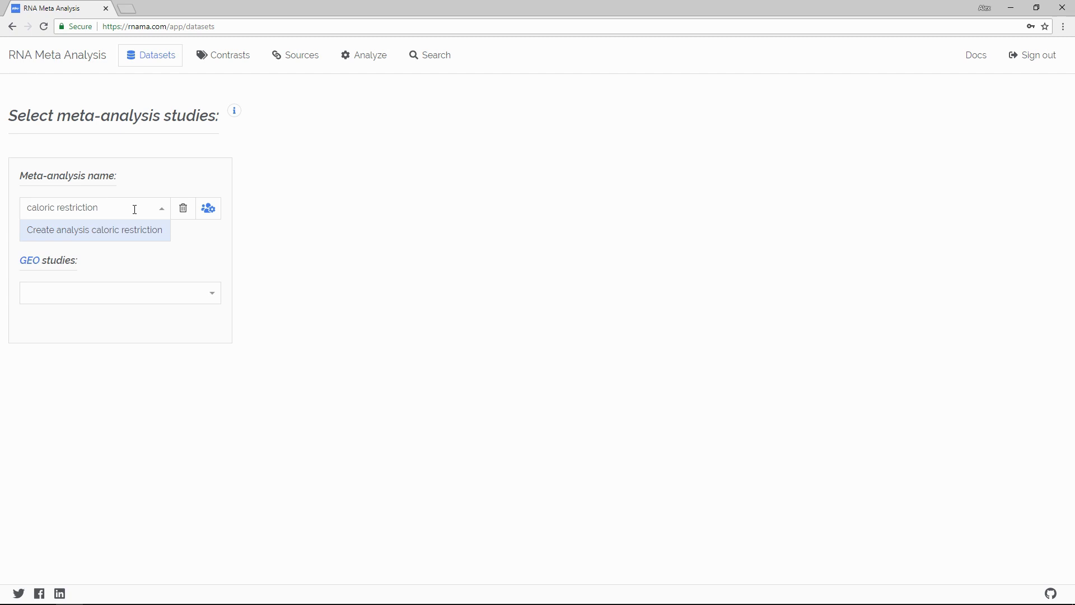
Step: Create a meta-analysis named caloric restriction and open the GEO DataSets database
click(125, 232)
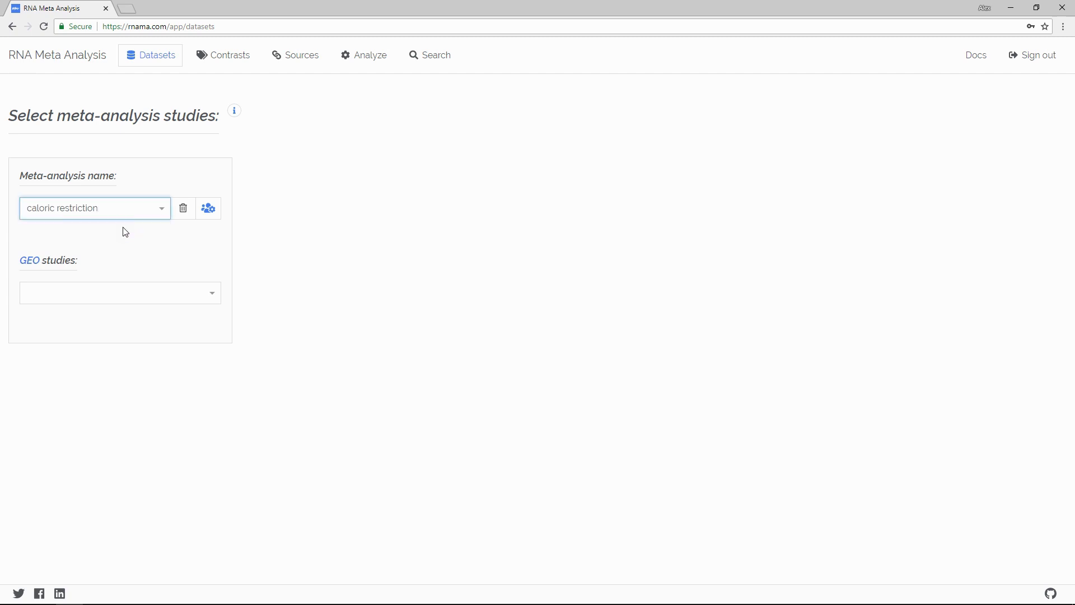
click(30, 261)
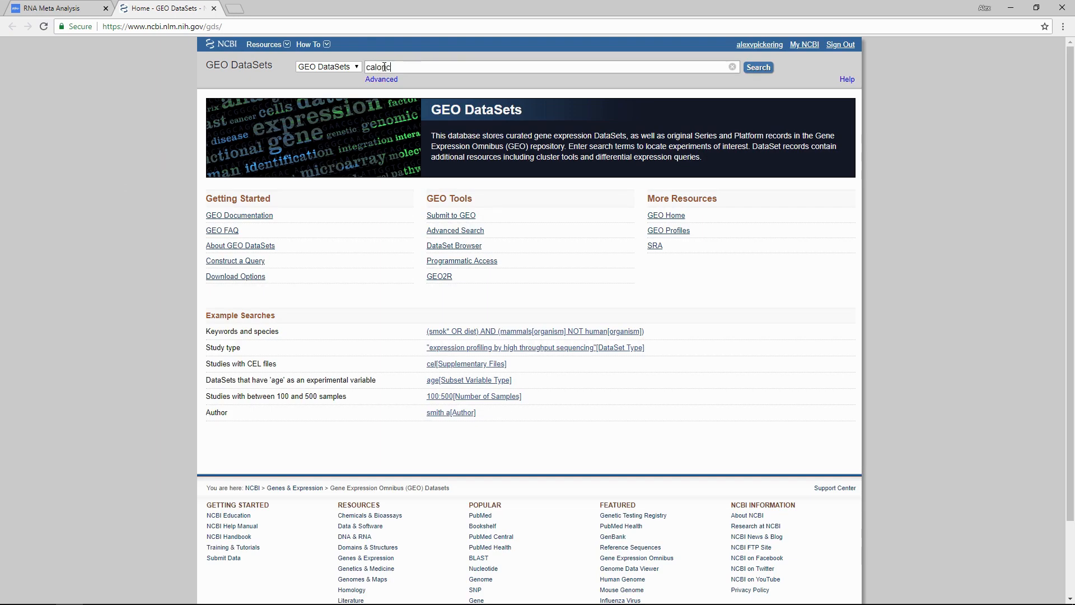
Step: Search GEO DataSets for caloric restriction, filtering the results to series with the study type expression profiling by array
click(756, 67)
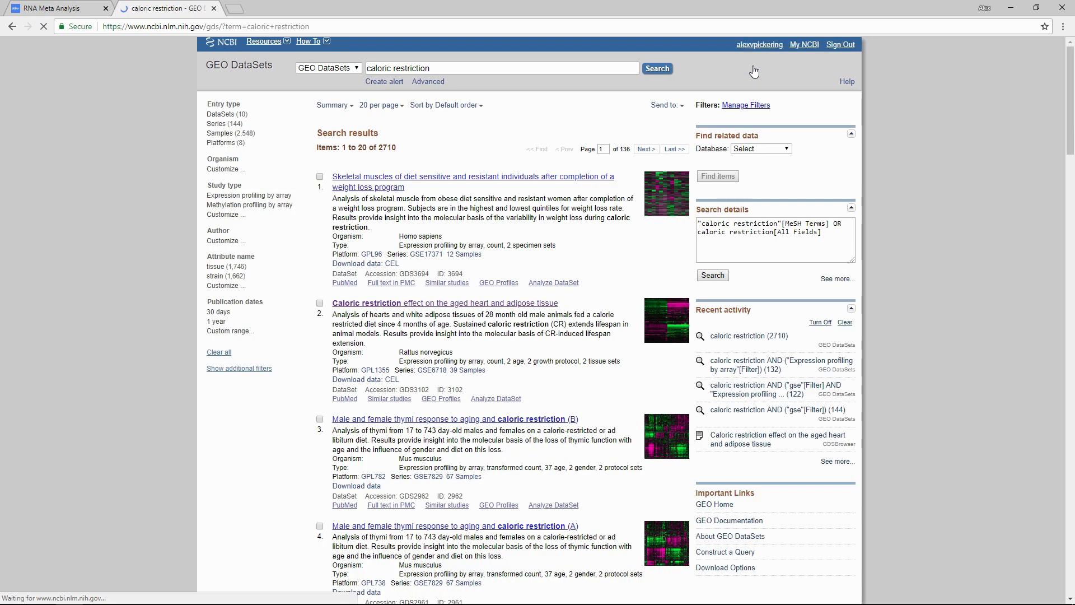
click(221, 123)
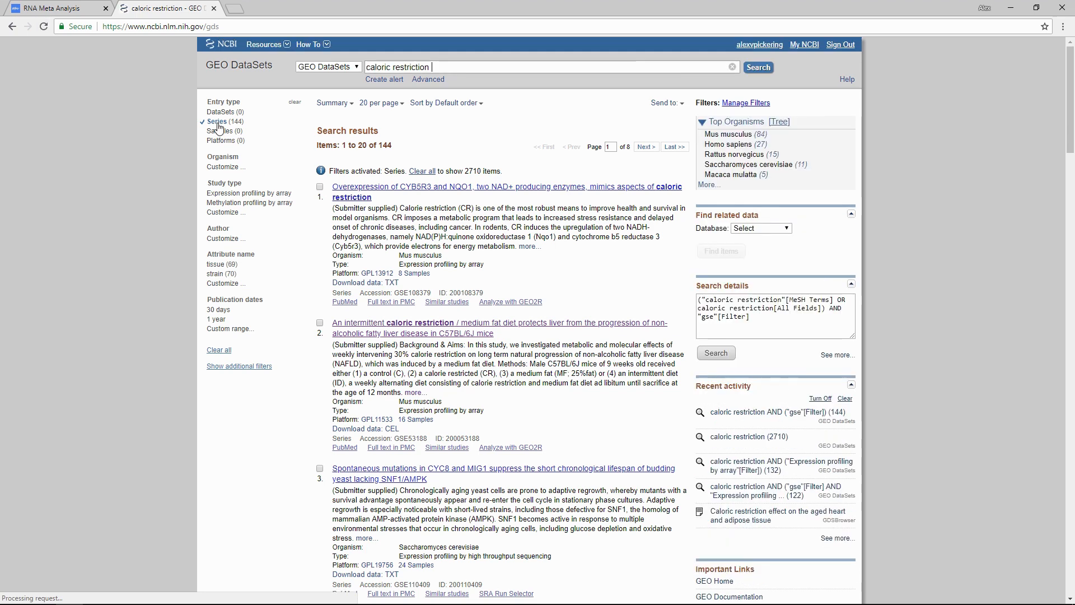
click(252, 195)
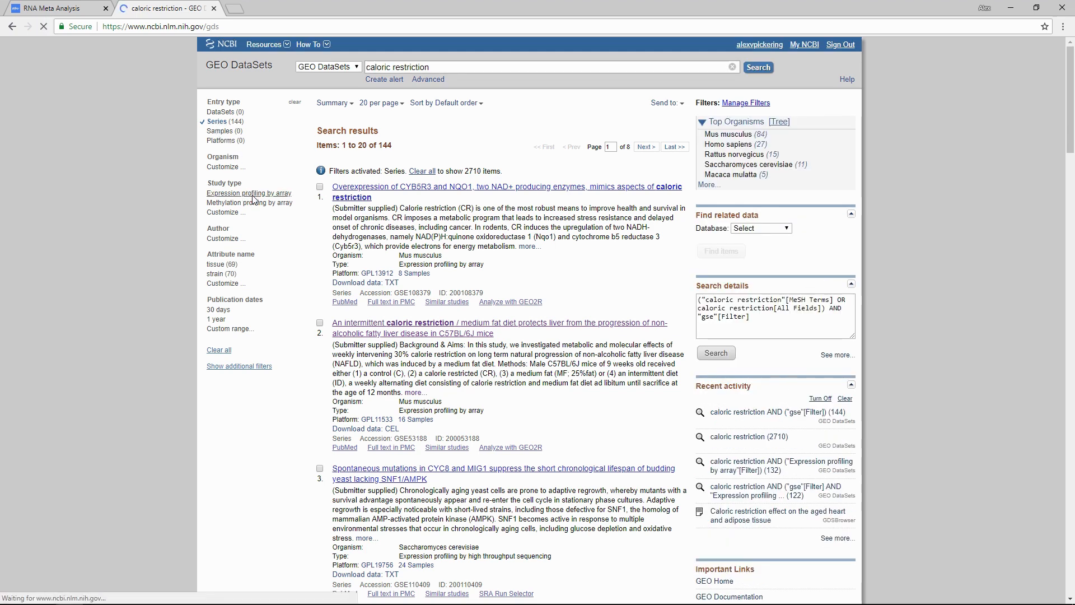
Step: Open the intermittent caloric restriction / medium fat diet study GSE53188 and examine its overall design, samples and accession
scroll(436, 265, down, 1)
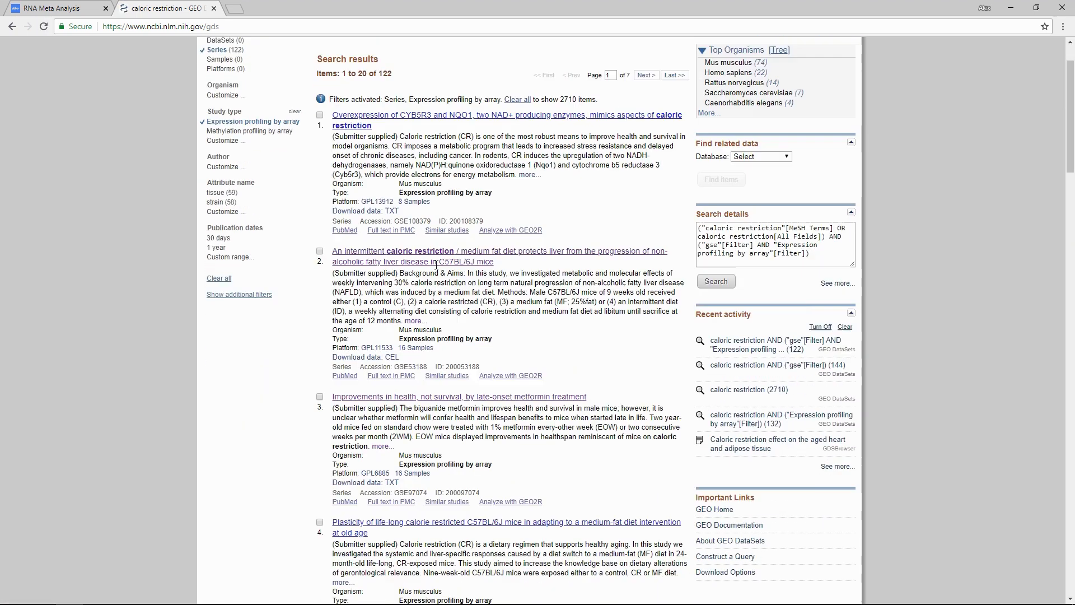
scroll(436, 265, down, 2)
click(429, 154)
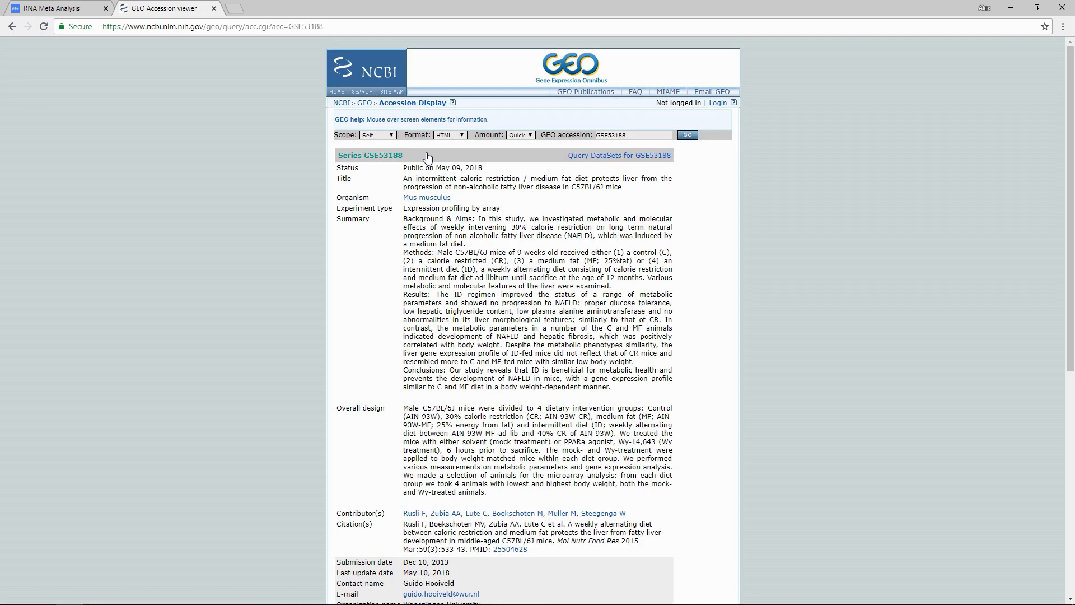
scroll(413, 245, down, 3)
drag(404, 238, 518, 331)
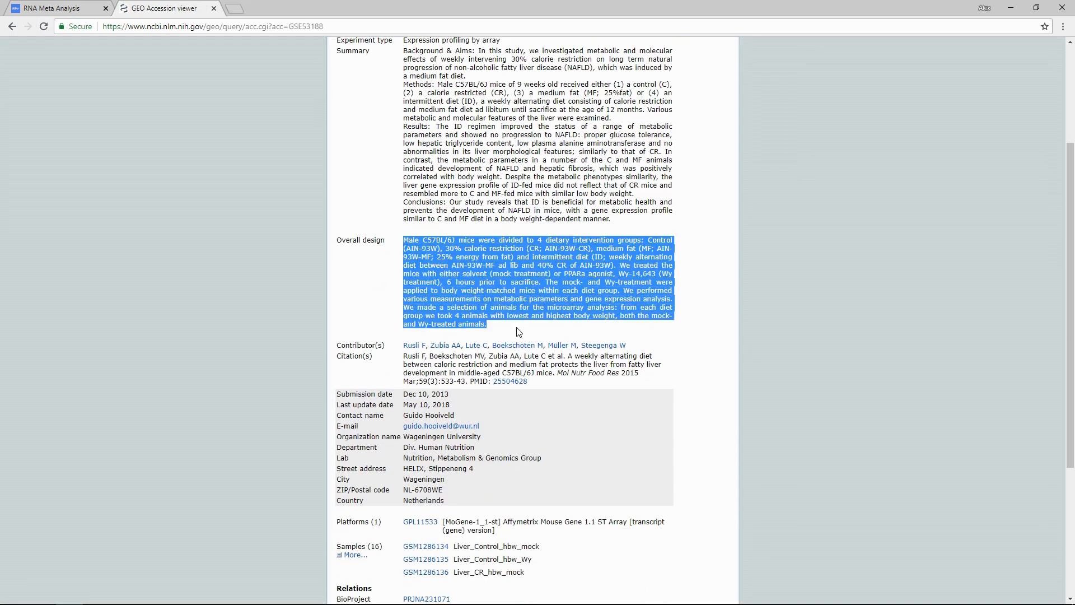
click(519, 333)
scroll(448, 392, down, 2)
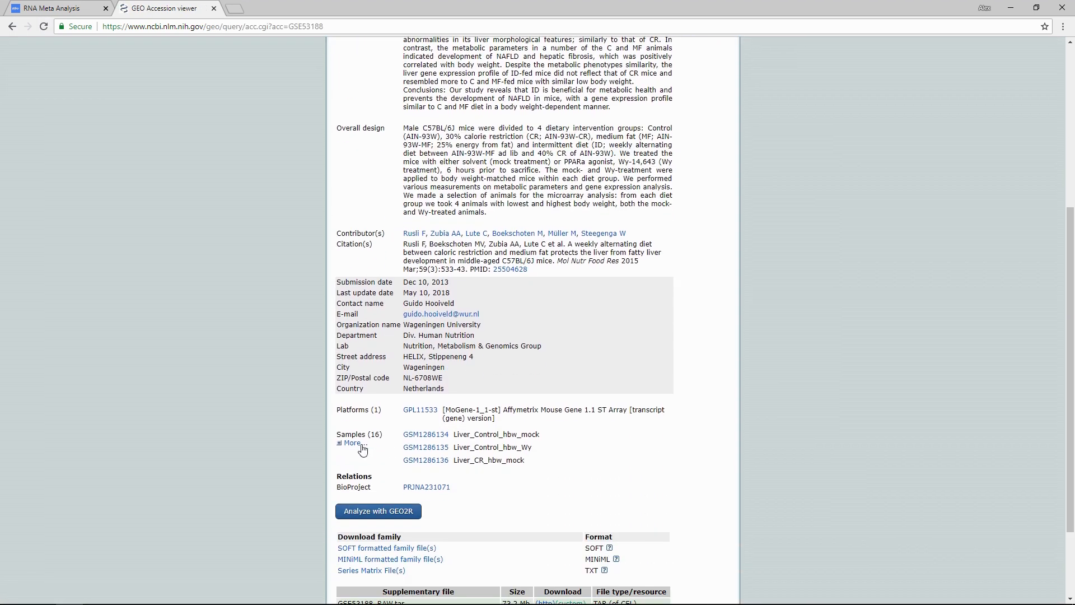
click(358, 446)
scroll(390, 430, down, 2)
scroll(390, 430, up, 5)
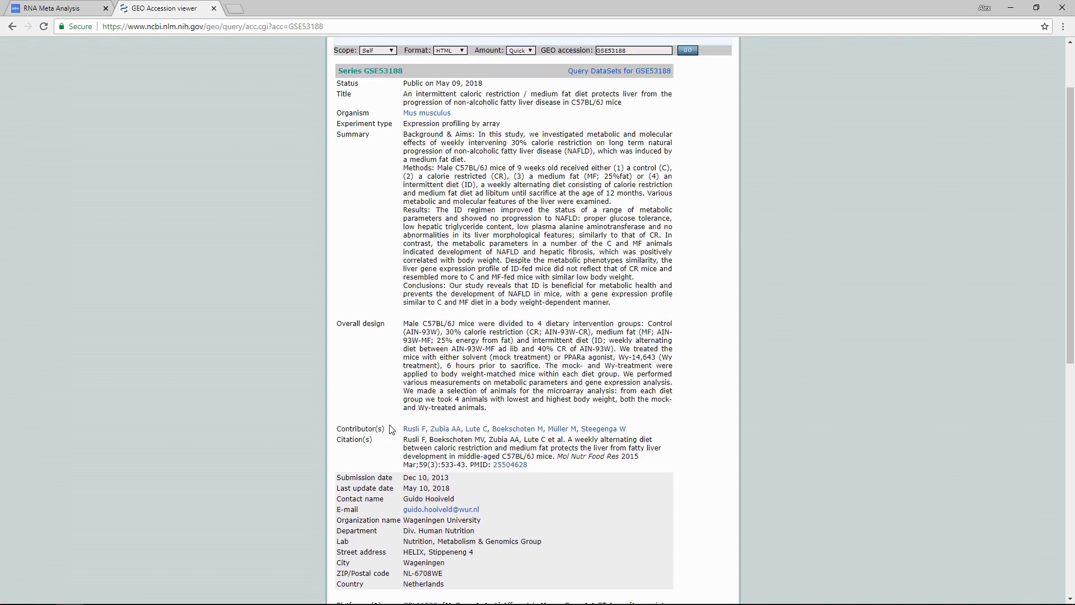
scroll(594, 98, up, 2)
drag(631, 135, 606, 135)
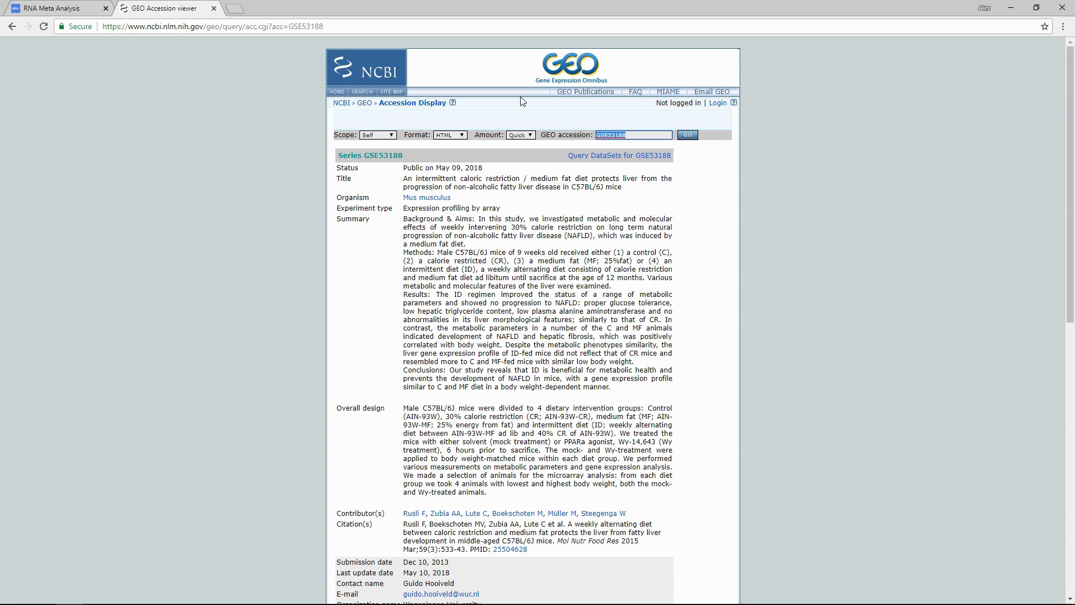
Step: Switch back to RNA Meta Analysis and add the GEO study GSE61233 to the caloric restriction meta-analysis
click(88, 11)
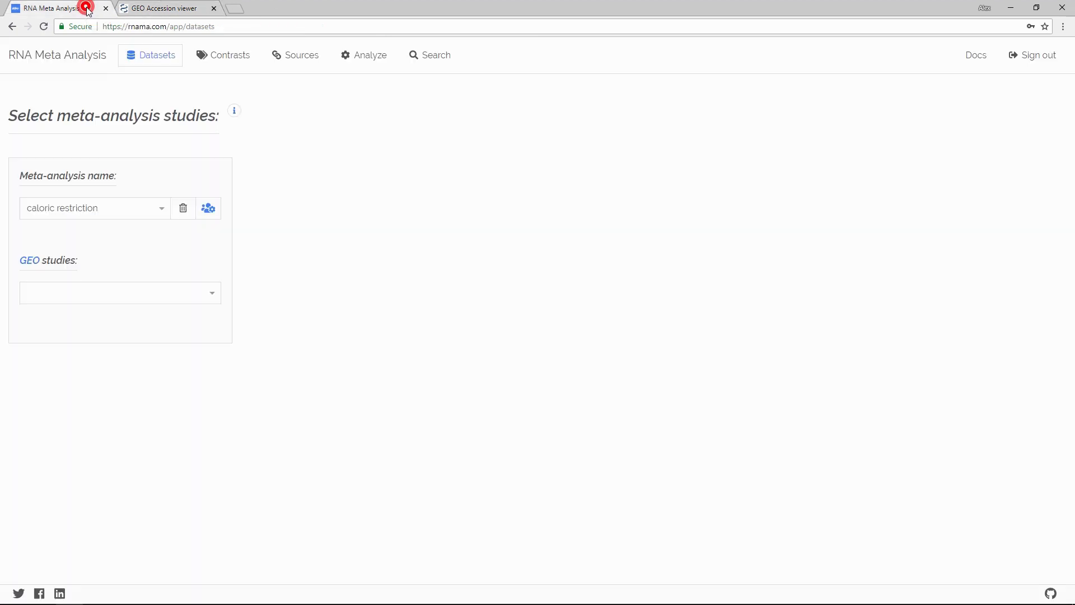
click(107, 295)
text(GSE)
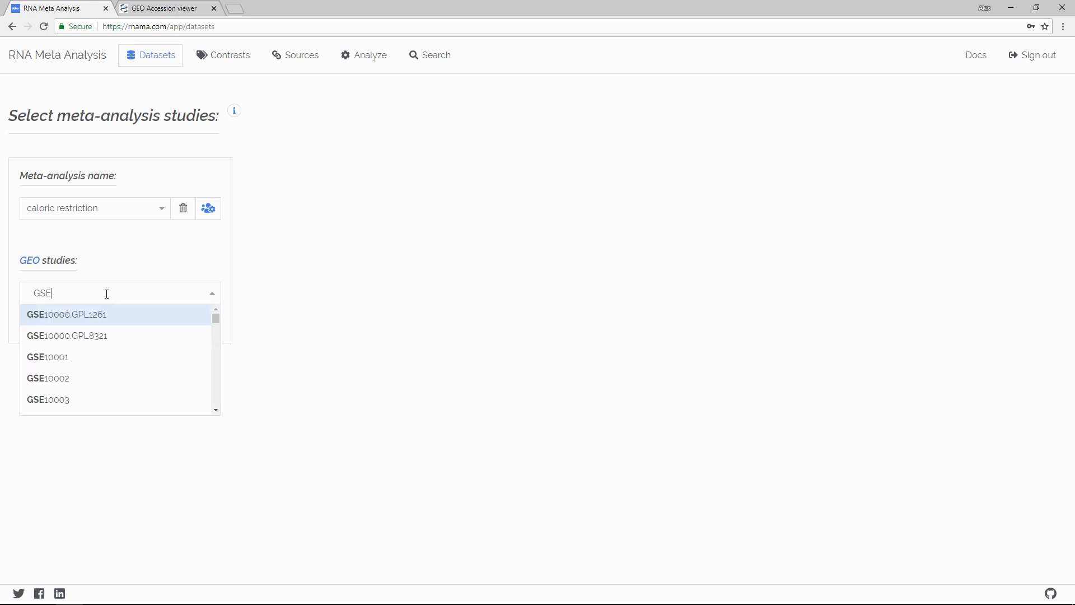
text(61233)
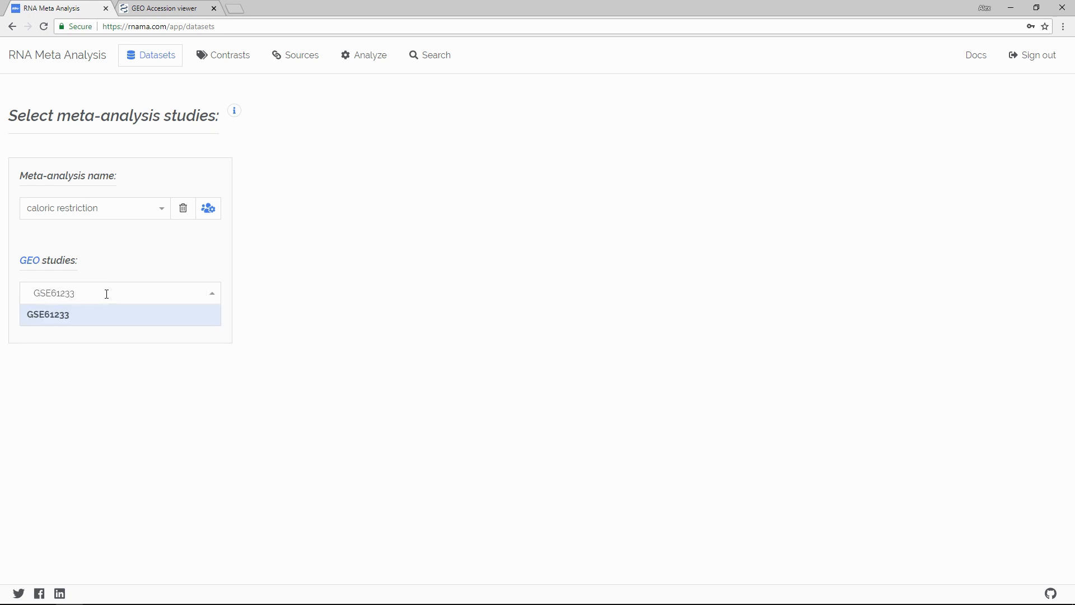
click(97, 318)
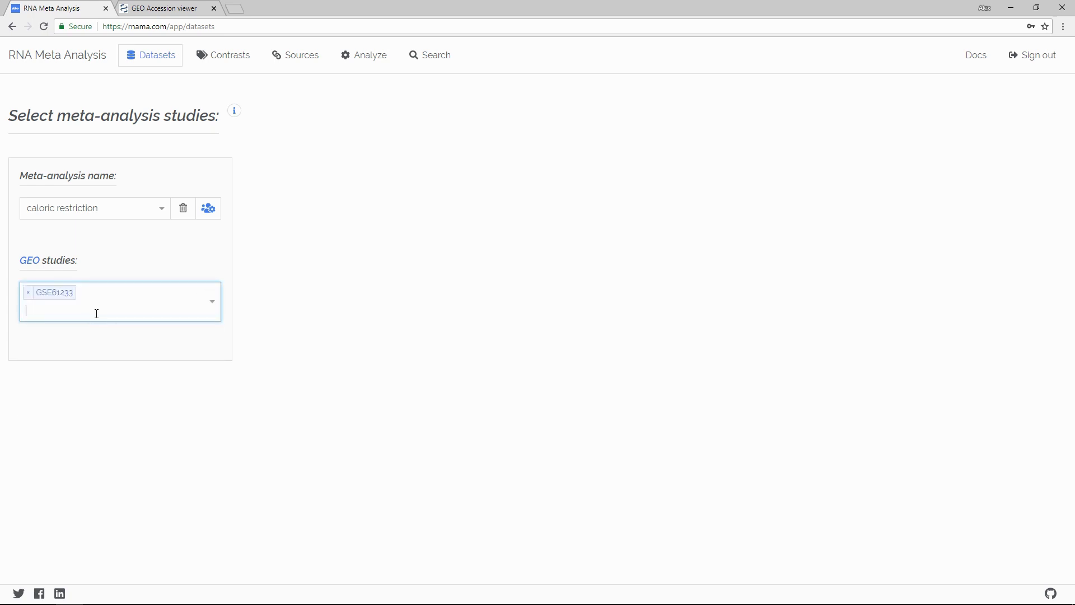
Step: Go to the contrasts page and load study GSE61233 for defining contrasts
click(223, 62)
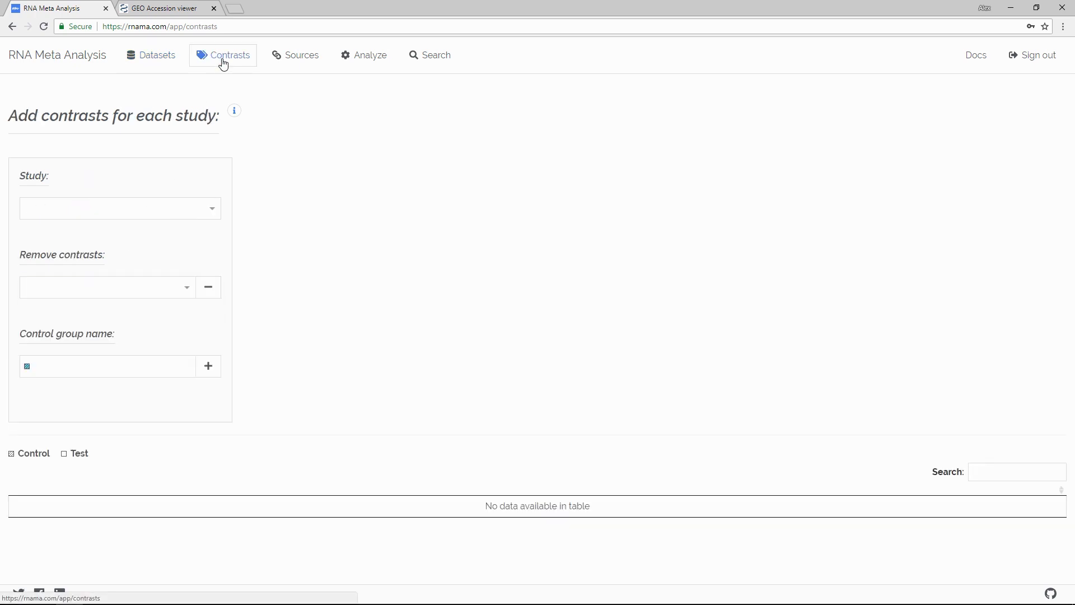
click(205, 208)
click(194, 231)
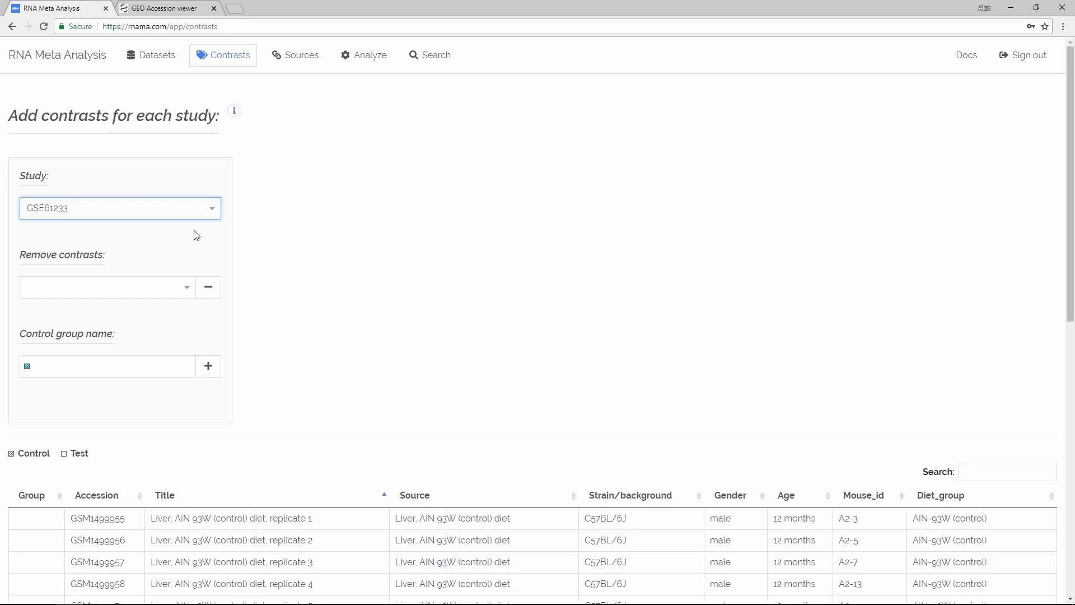
click(328, 240)
Step: Assign the seven liver AIN 93W (control) diet samples to a control group named CON.liver
scroll(330, 241, down, 3)
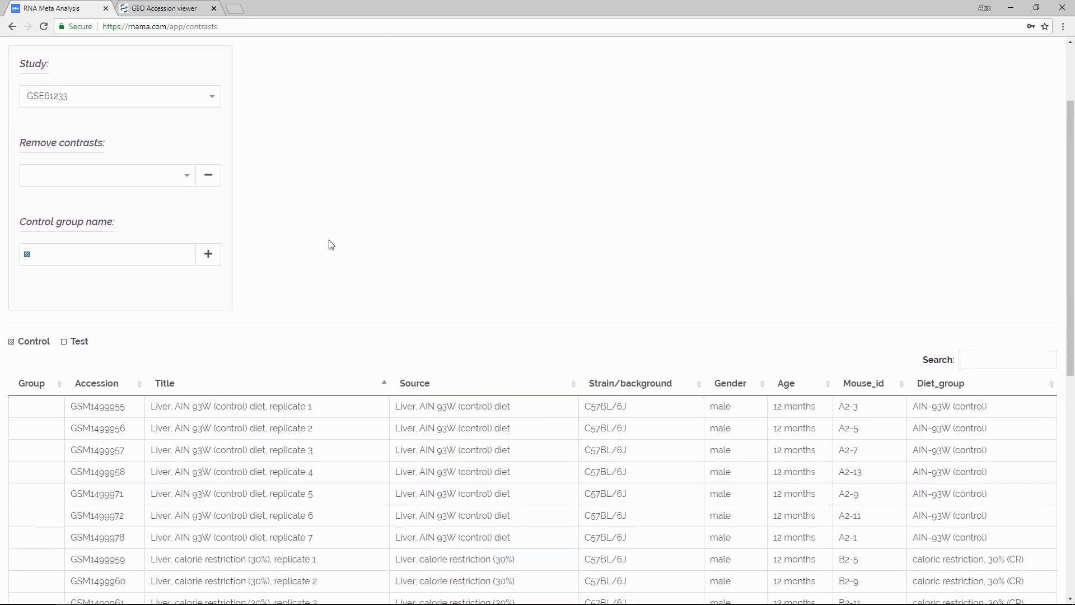
click(266, 349)
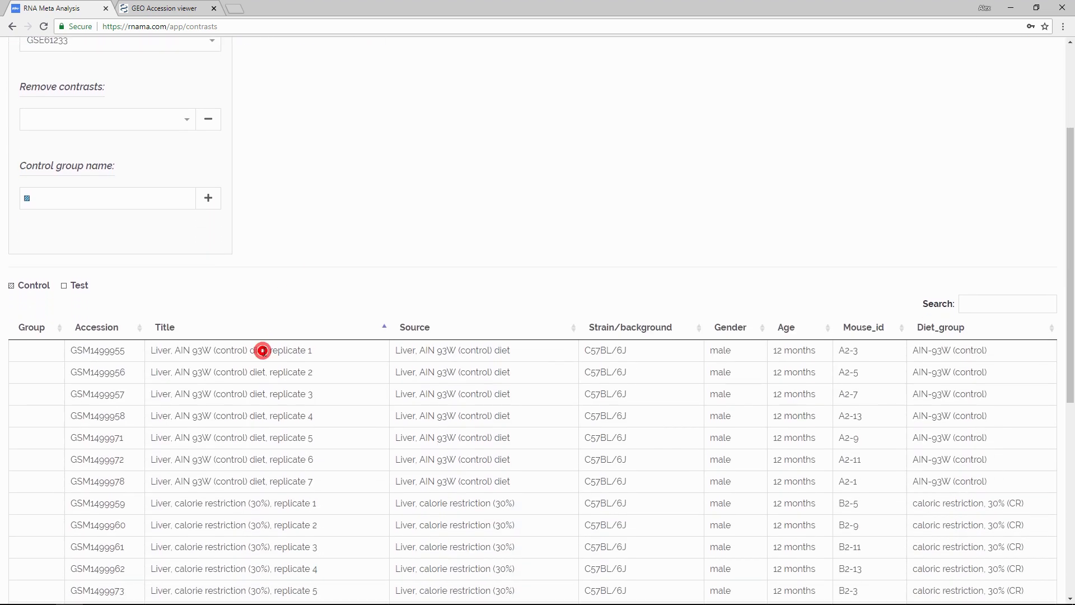
shift+click(261, 482)
click(85, 199)
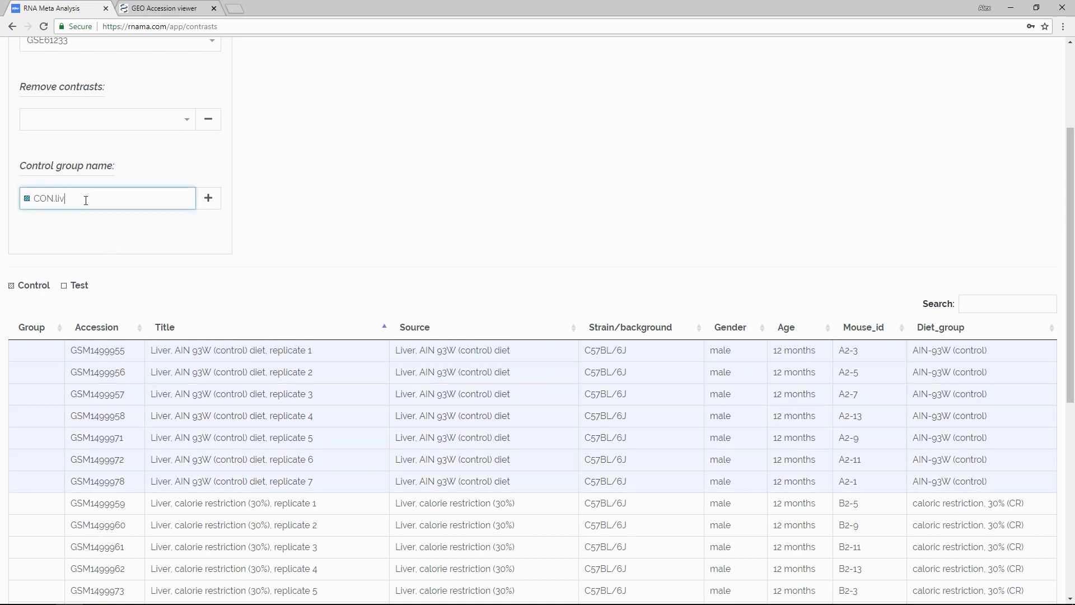
click(208, 198)
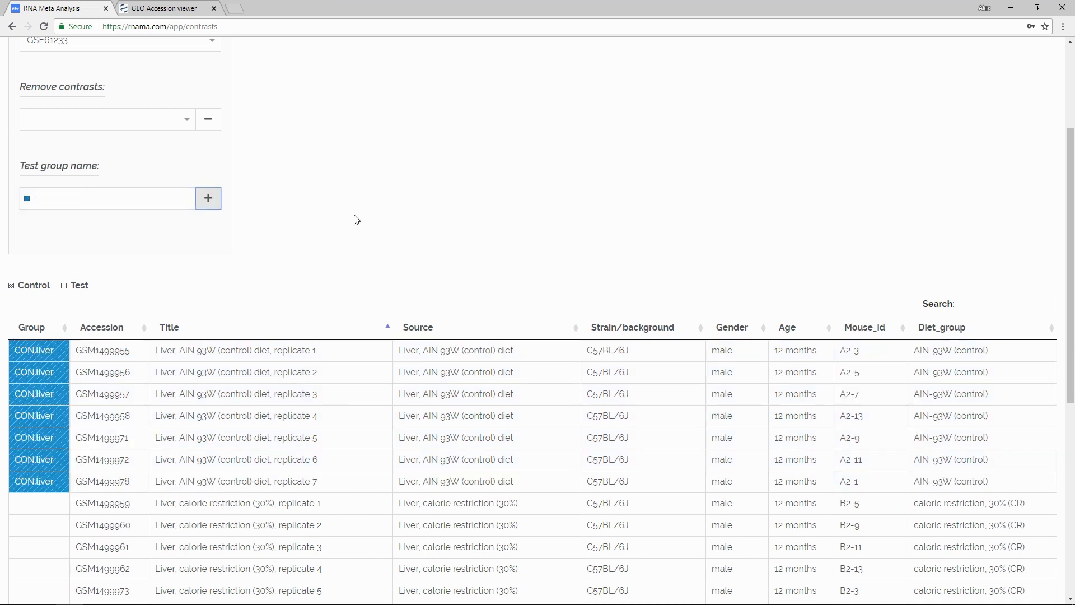
Step: Assign the six liver calorie restriction (30%) samples to a test group named CR.liver
scroll(366, 224, down, 5)
click(262, 223)
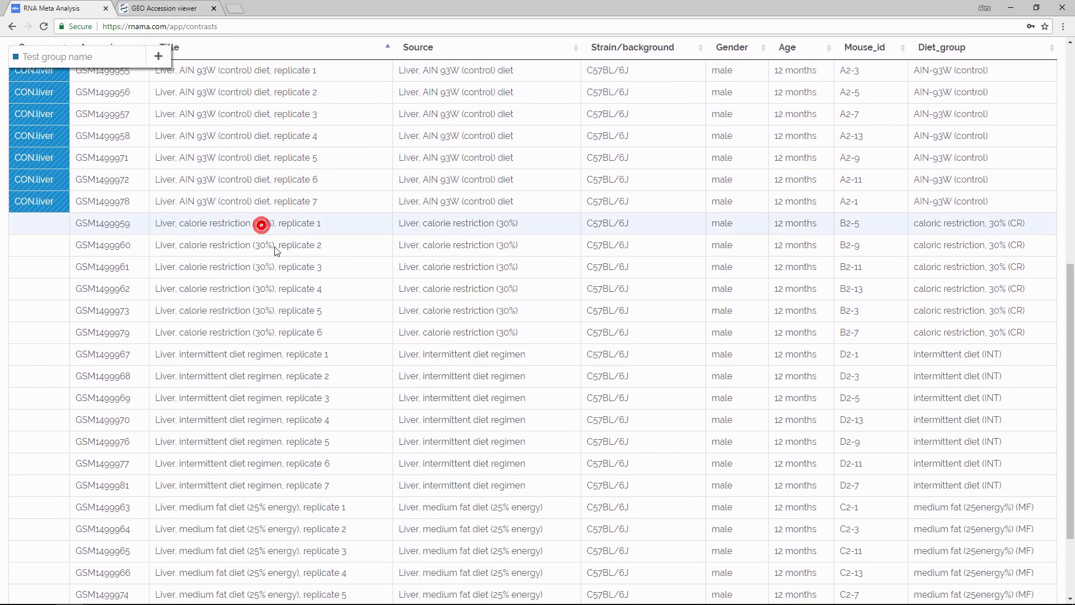
shift+click(274, 331)
click(76, 58)
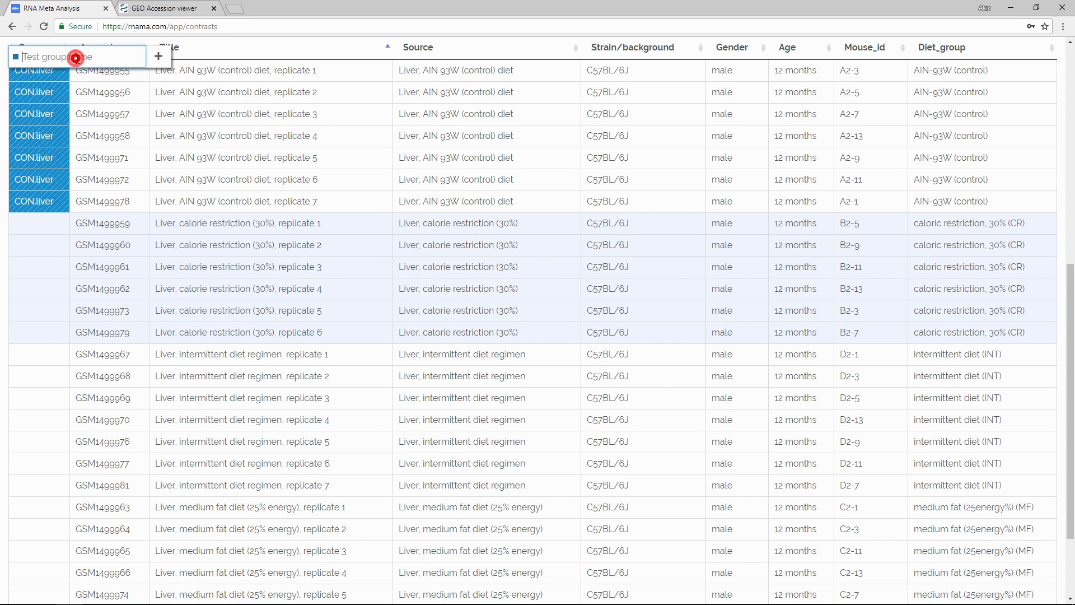
text(CR.liver)
click(158, 57)
Step: Assign the seven liver medium fat diet (25% energy) samples to a control group named MF.liver
scroll(255, 200, down, 2)
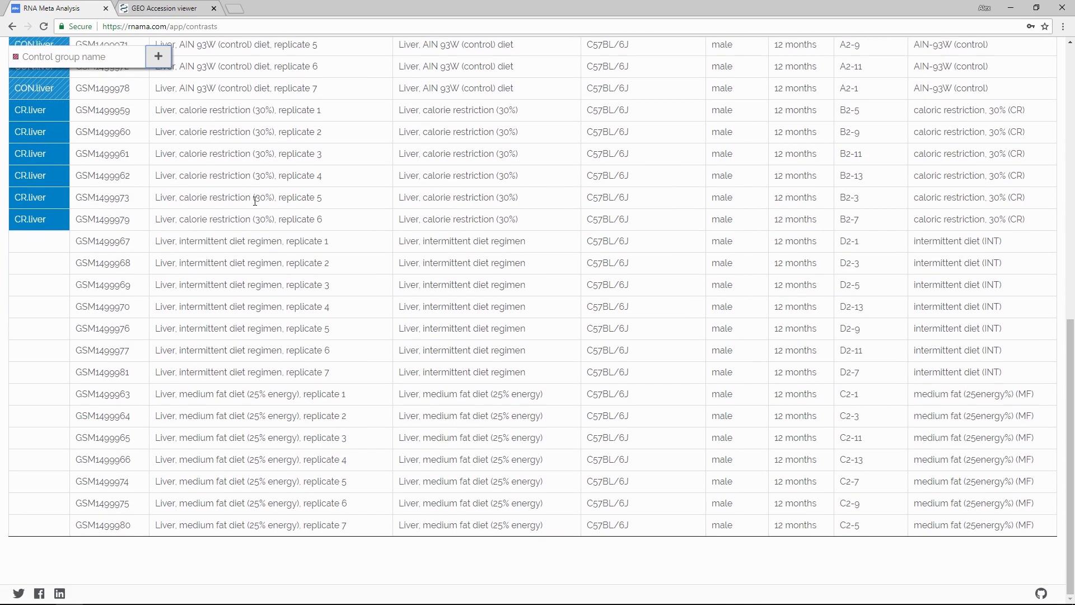
click(271, 392)
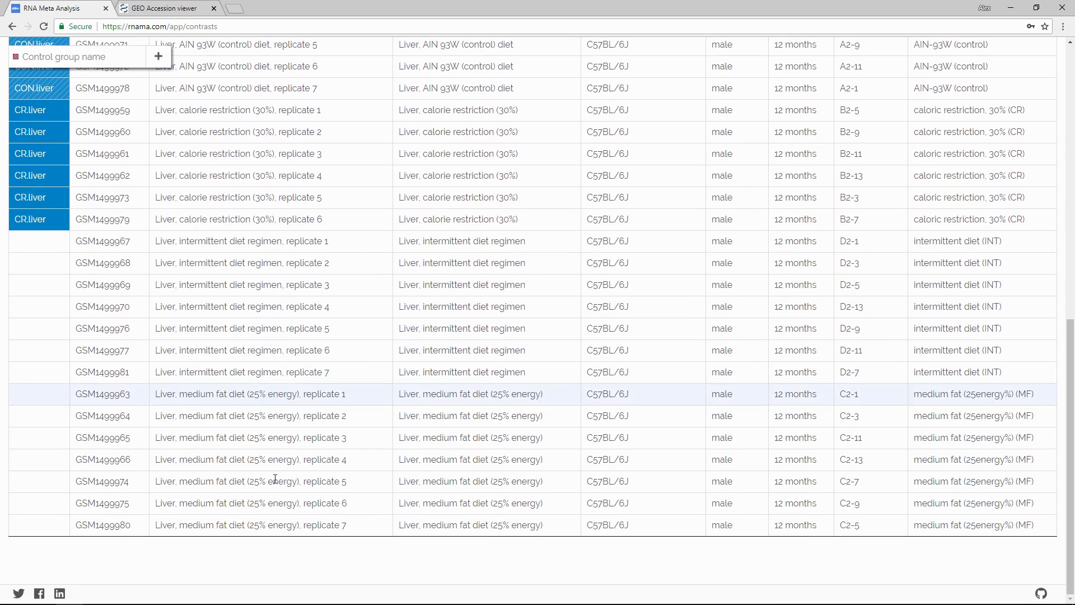
shift+click(273, 526)
text(MF.liver)
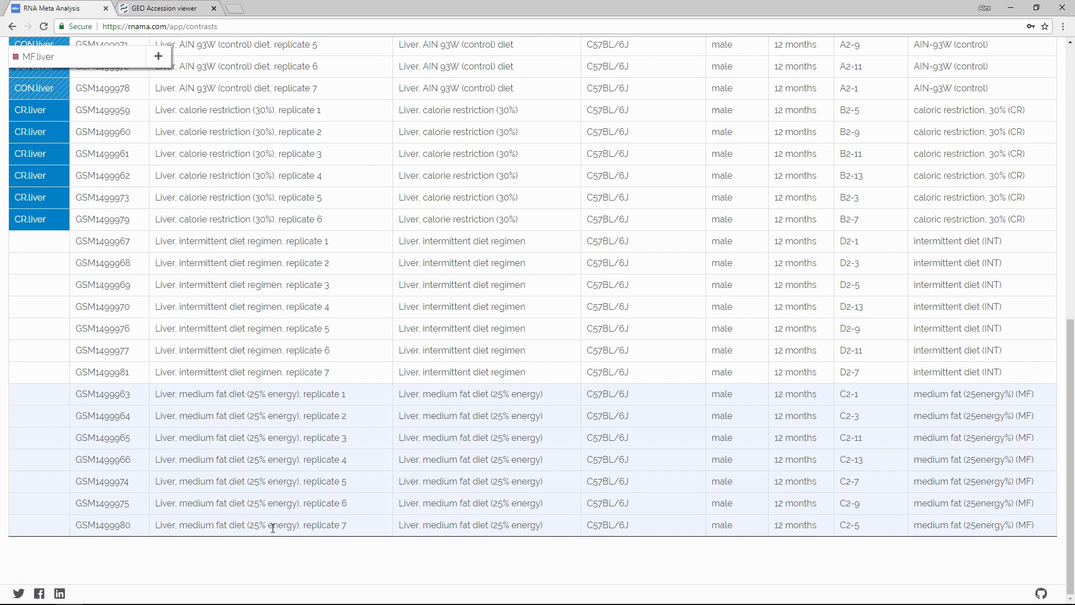
key(Return)
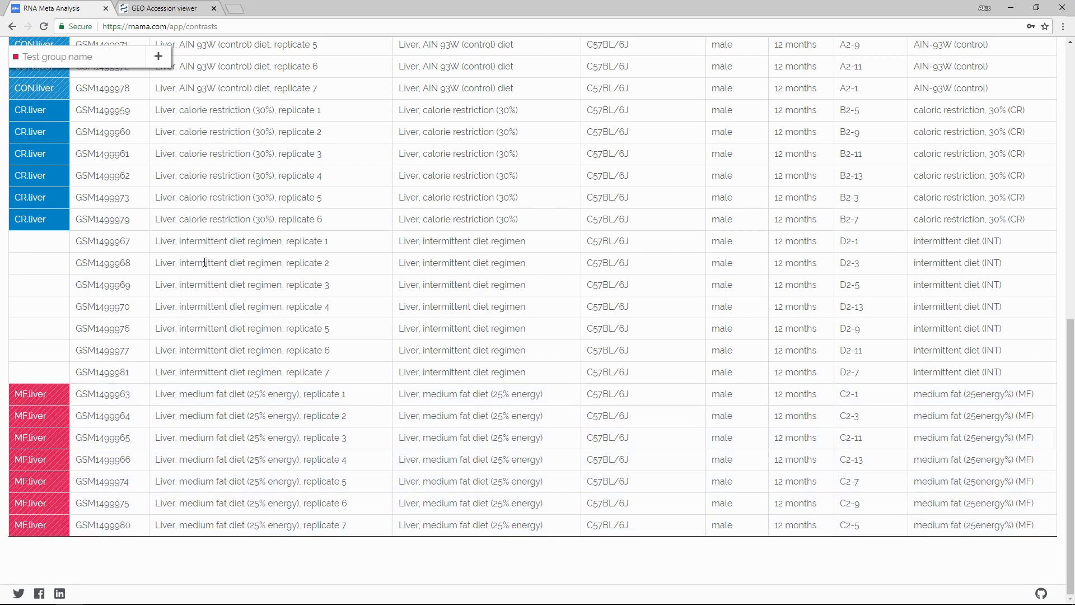
Step: Assign the seven liver intermittent diet regimen samples to a test group named ID.liver
click(196, 242)
shift+click(233, 370)
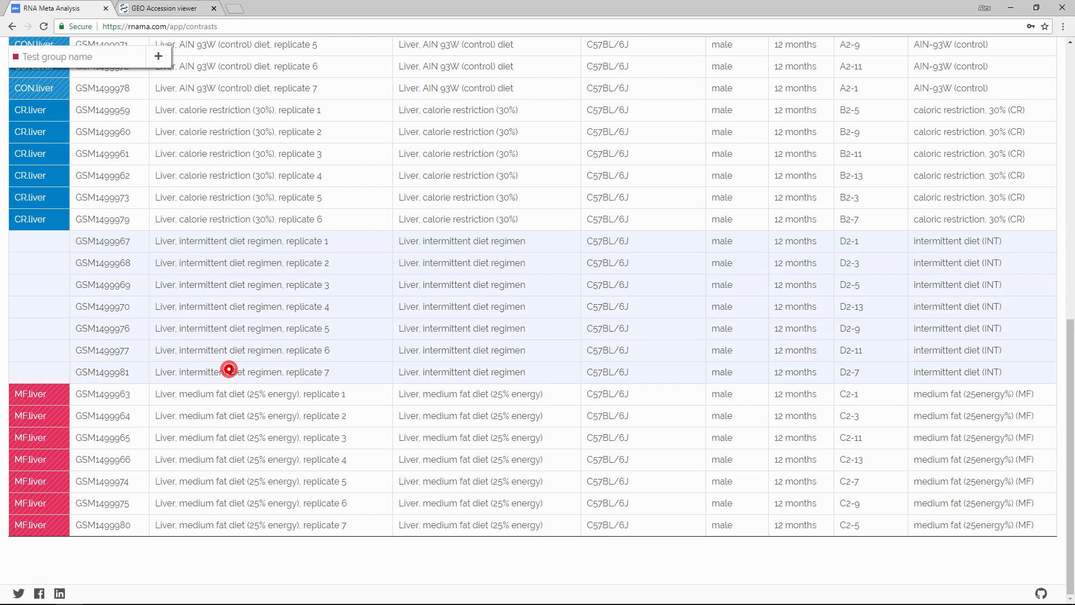
text(ID.liver)
key(Return)
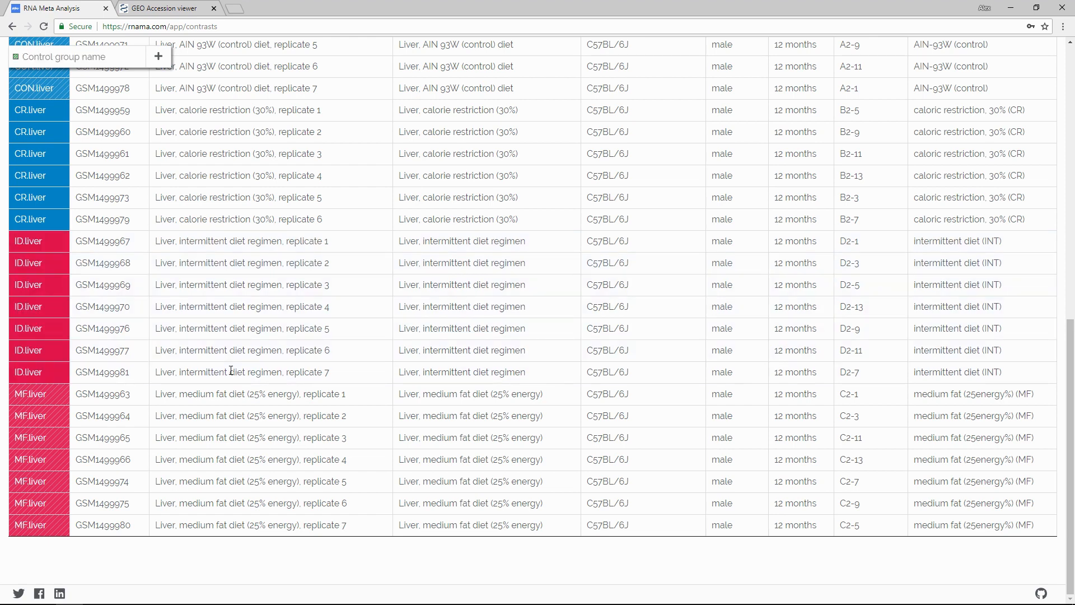
Step: Remove the MF.liver - ID.liver contrast from study GSE61233 and check the group assignments in the sample table
scroll(232, 371, up, 9)
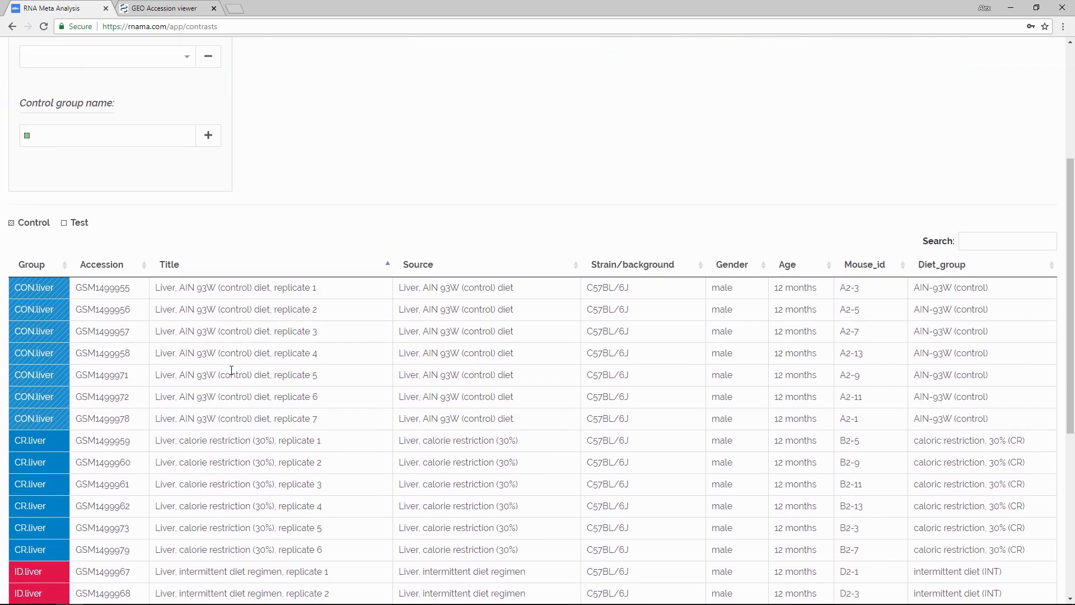
click(183, 237)
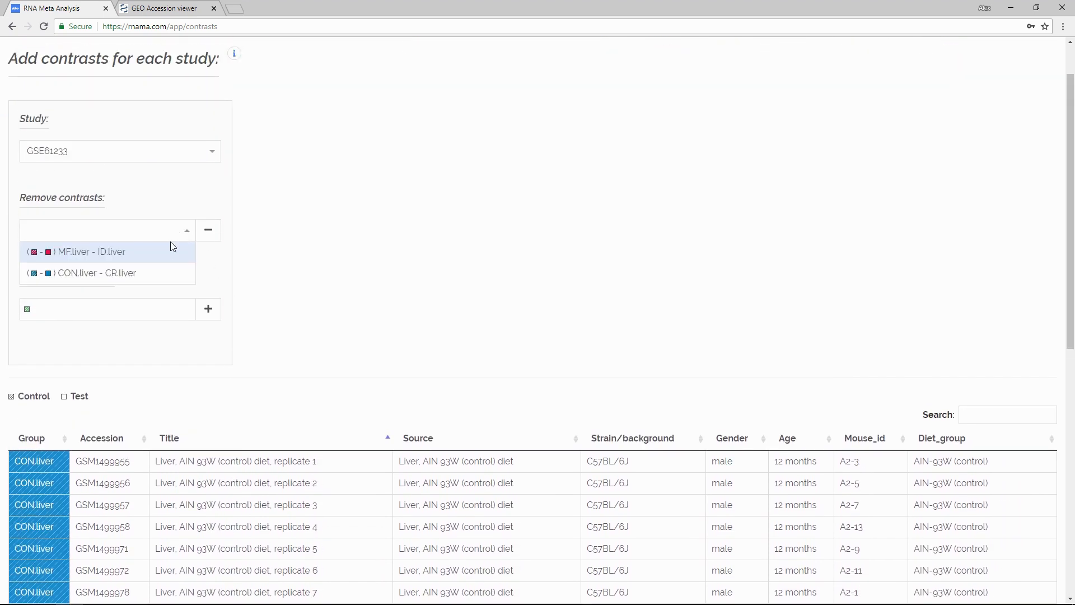
click(162, 249)
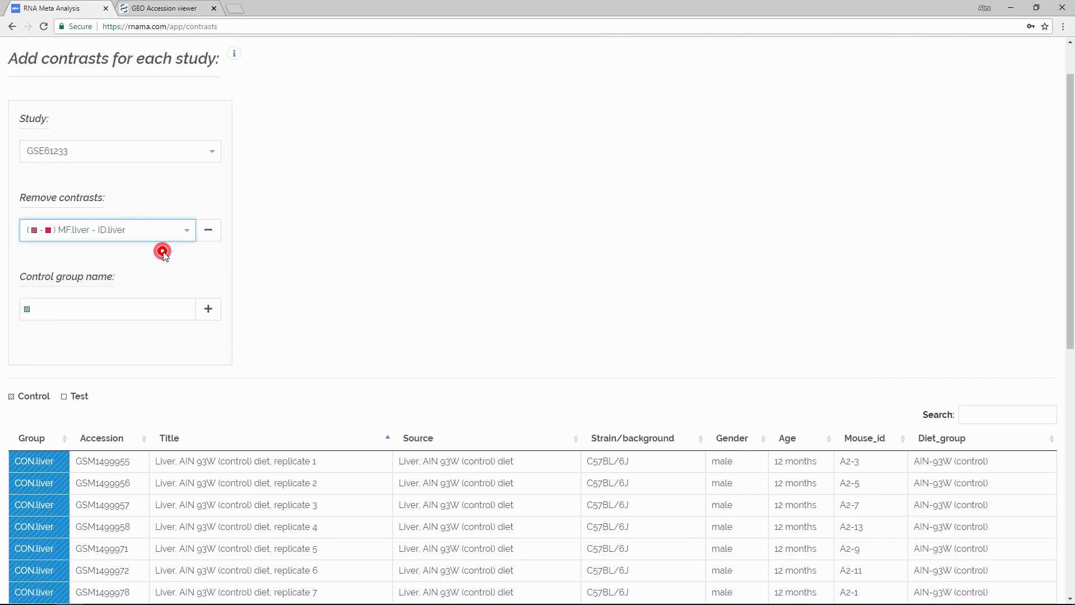
click(209, 237)
scroll(324, 274, down, 9)
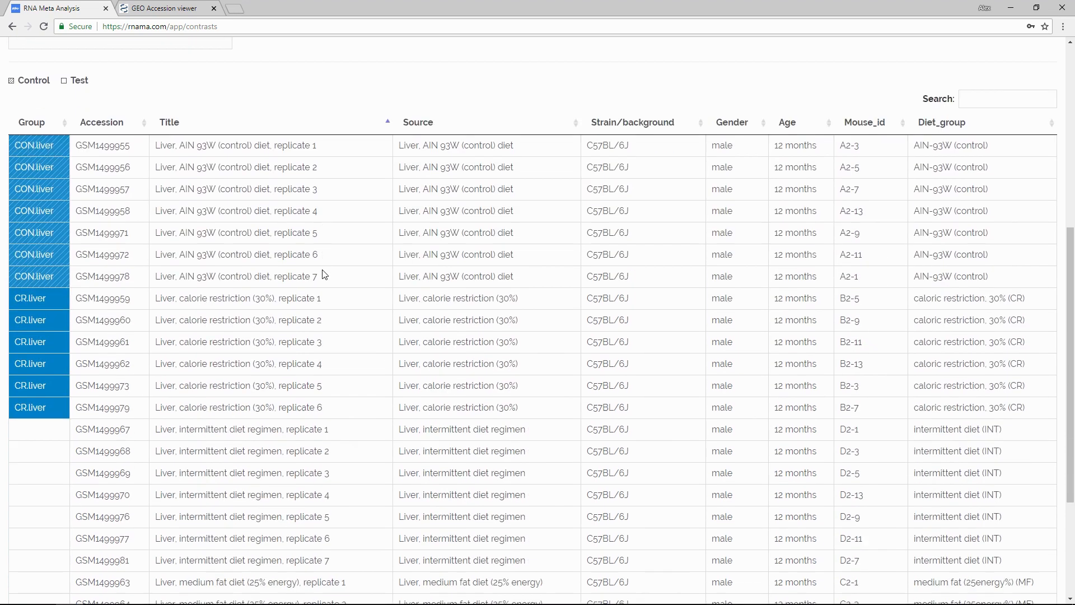
scroll(324, 273, up, 9)
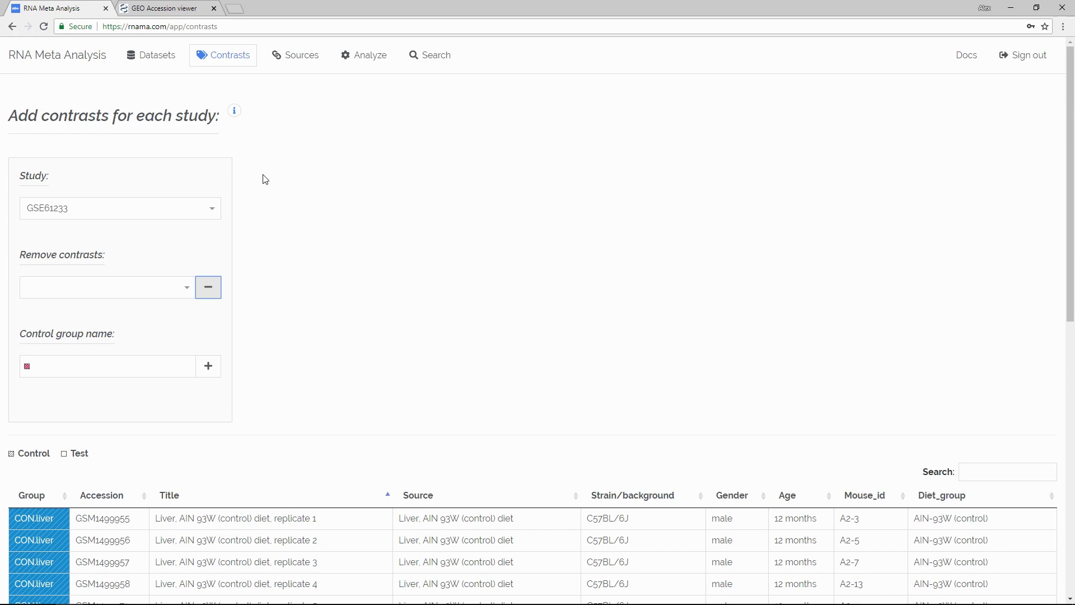
Step: Go through the guided tour of the contrasts page, from the workflow order to the contrast removal controls
click(234, 111)
click(269, 138)
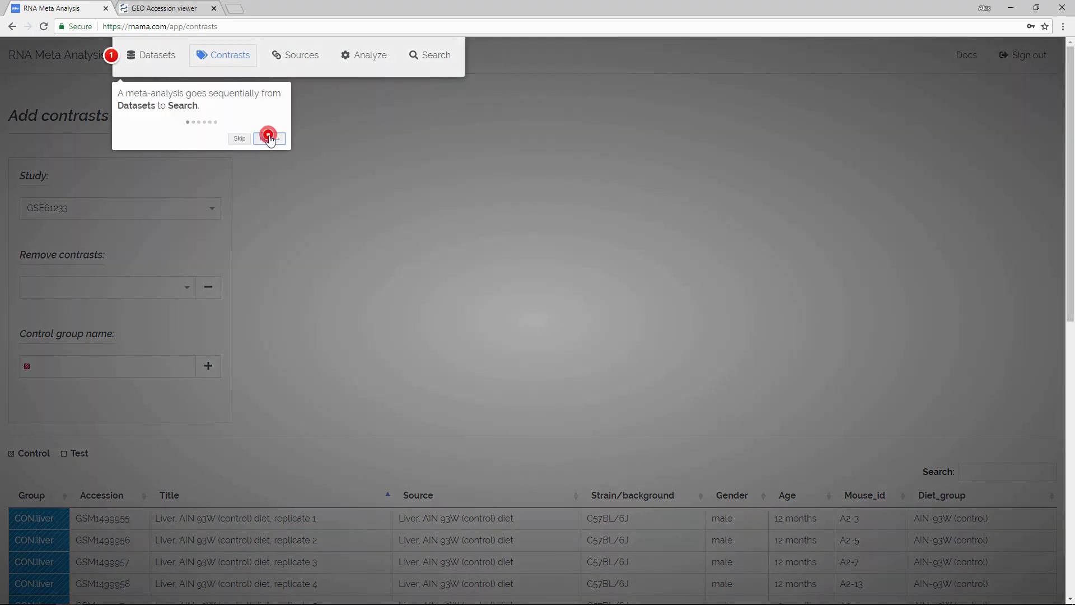
click(144, 273)
click(124, 370)
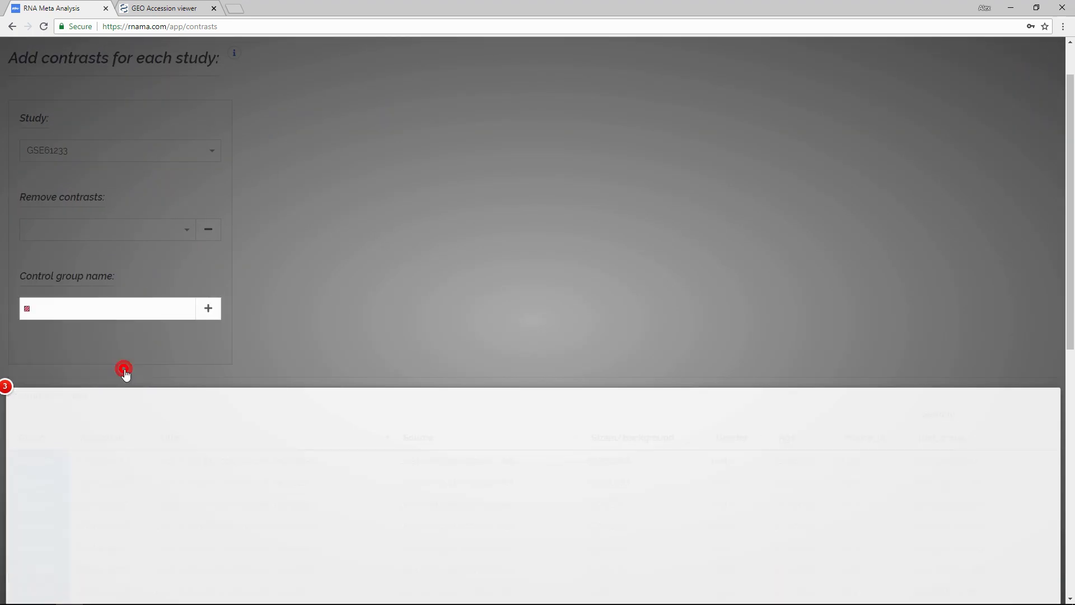
click(188, 278)
click(574, 308)
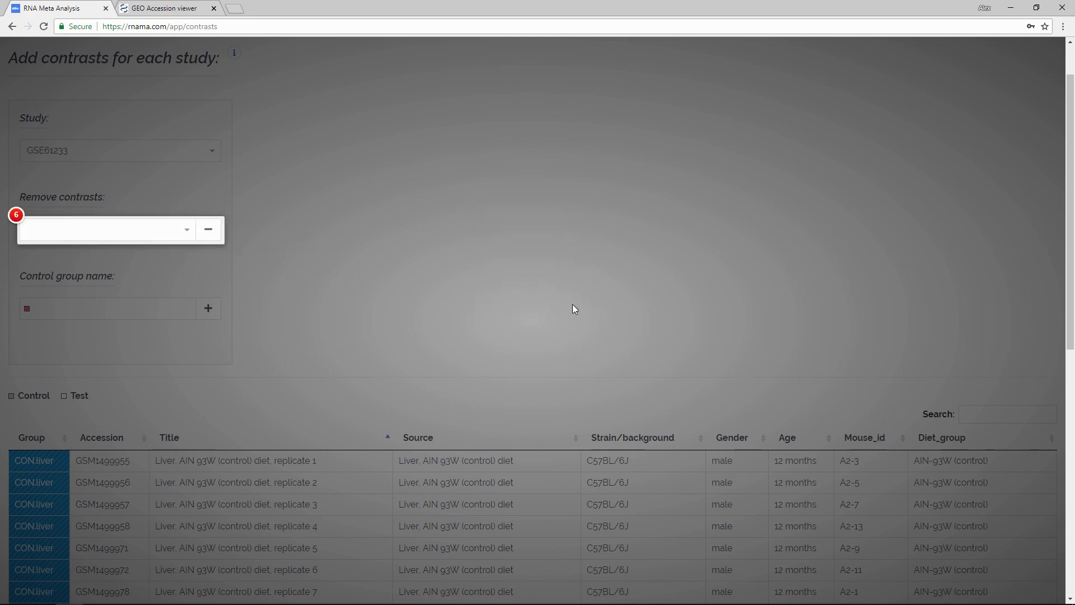
click(150, 200)
scroll(315, 70, up, 1)
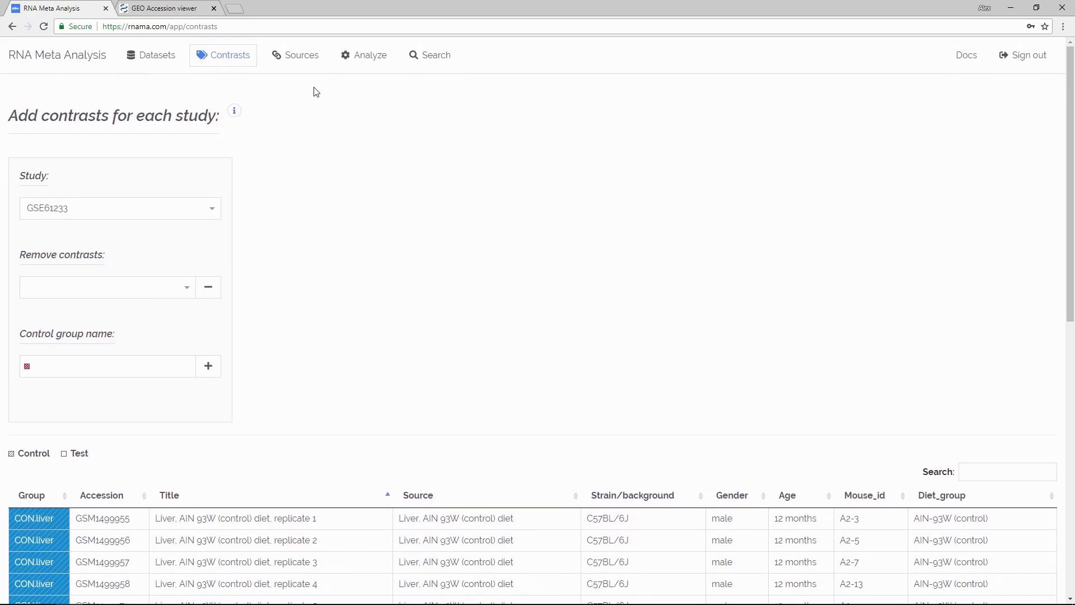
Step: Assign the sample source liver to the CR.liver - CON.liver contrast of study GSE61233
click(300, 56)
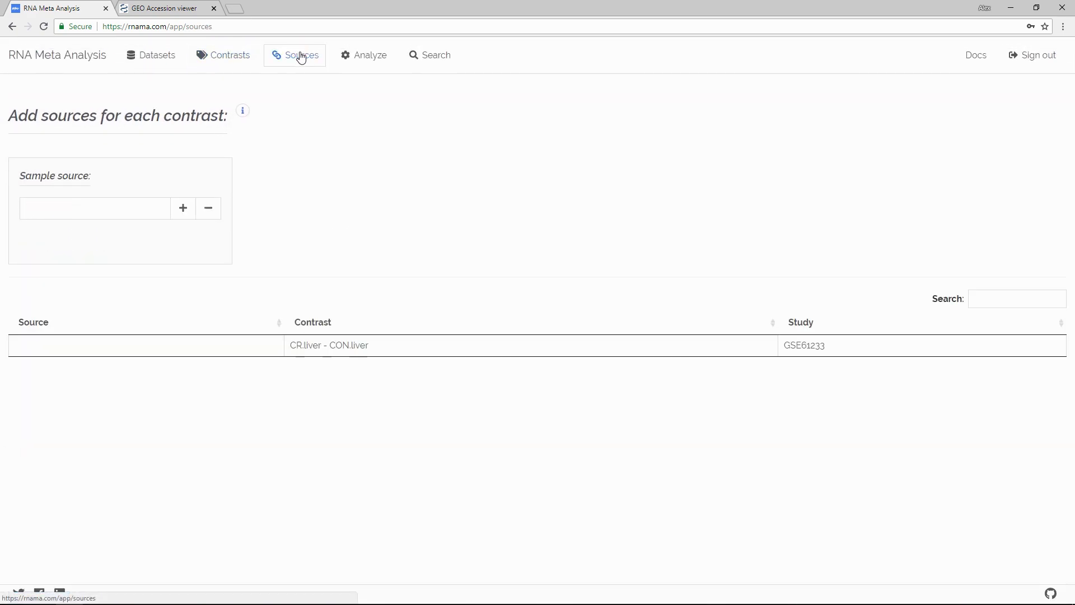
click(171, 345)
click(129, 211)
text(liver)
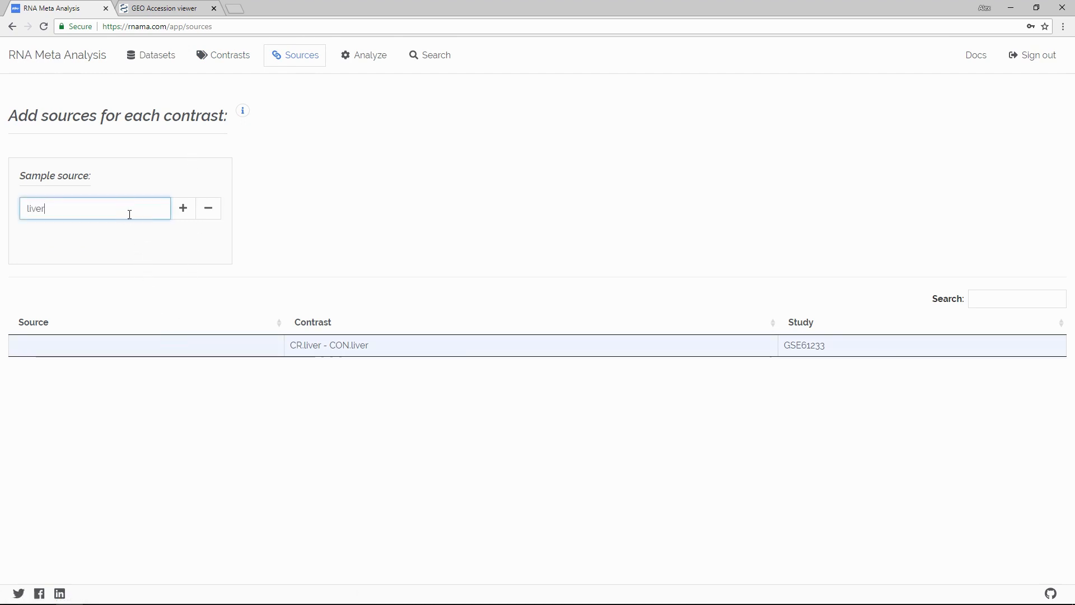
click(187, 214)
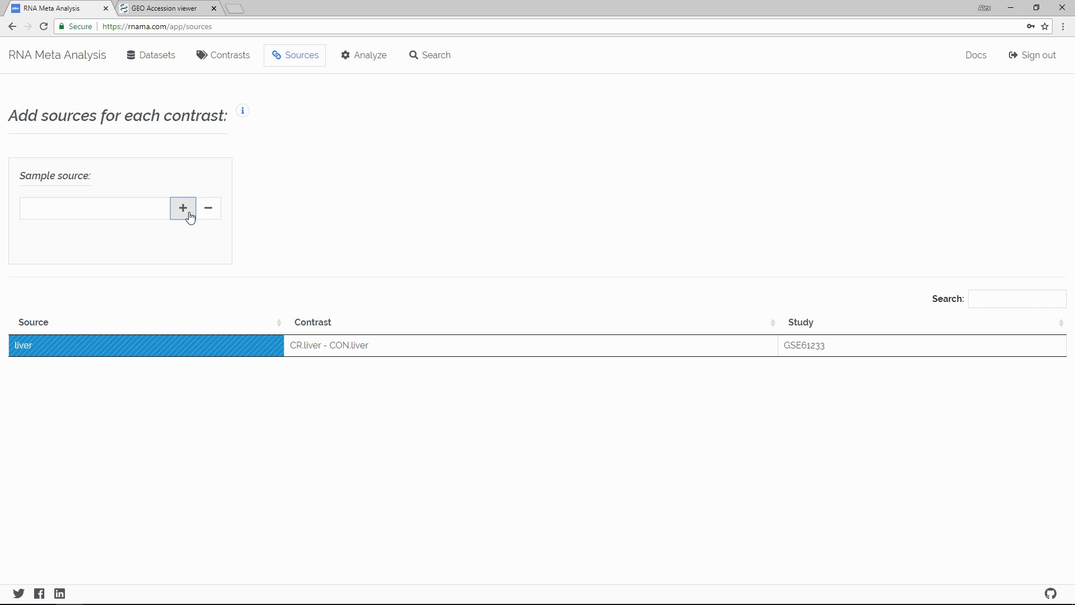
Step: Run the gene meta-analysis and inspect the Dprime plot of the top genes for all sources
click(361, 64)
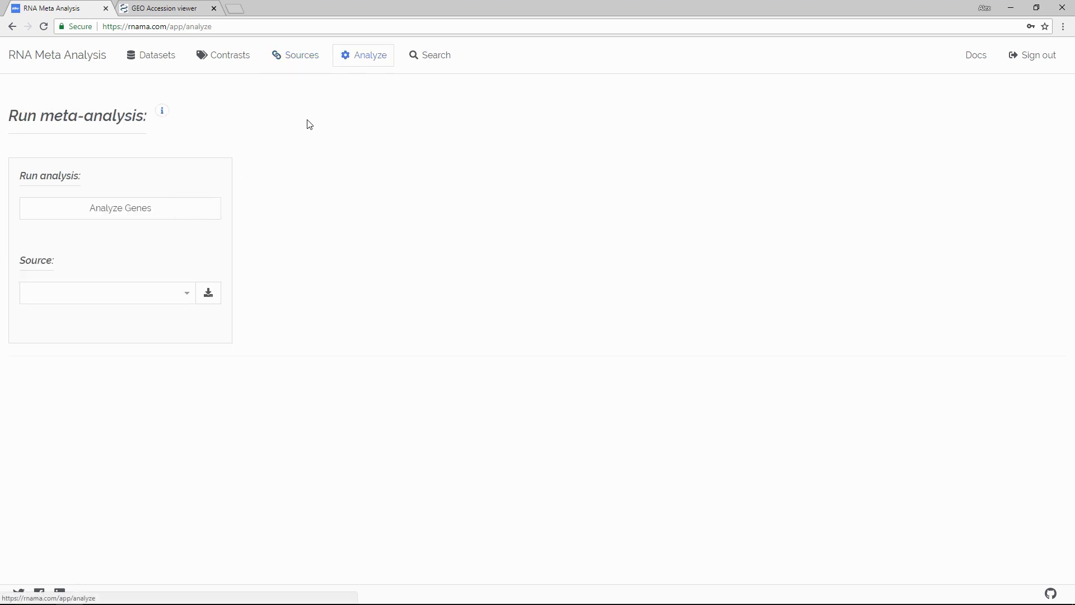
click(194, 210)
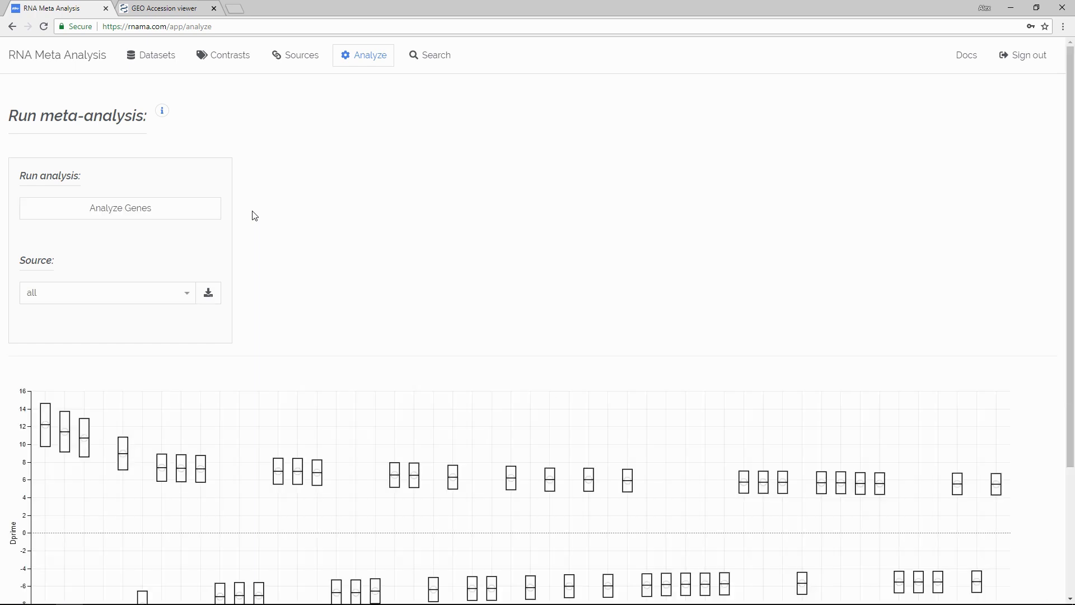
scroll(254, 216, down, 3)
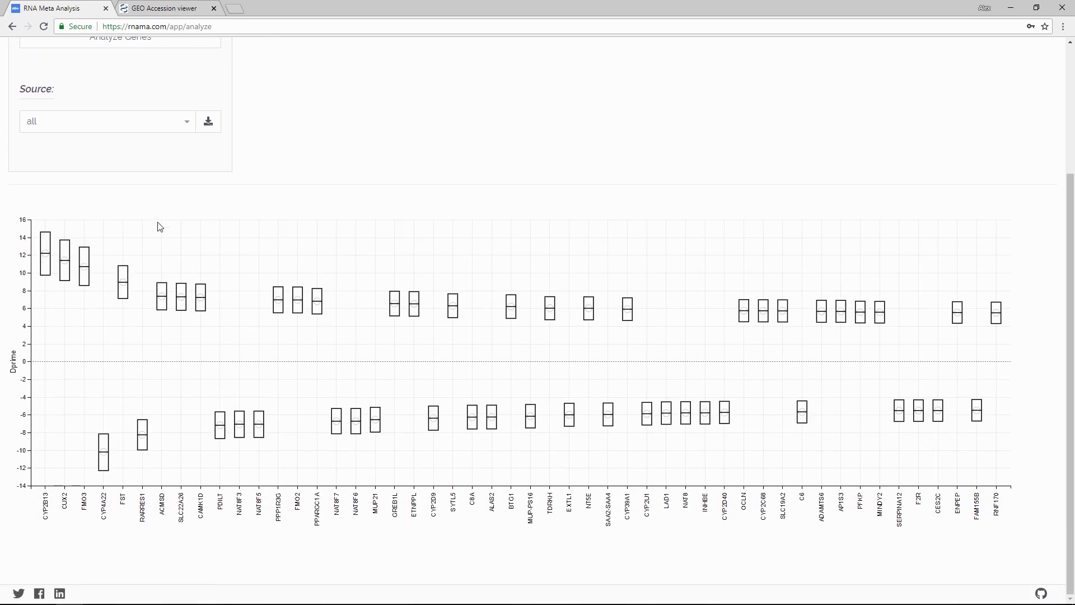
mouse_move(47, 244)
Step: Open the GeneCards entry of CUX2 from the plot, read its gene information and close the entry
click(66, 502)
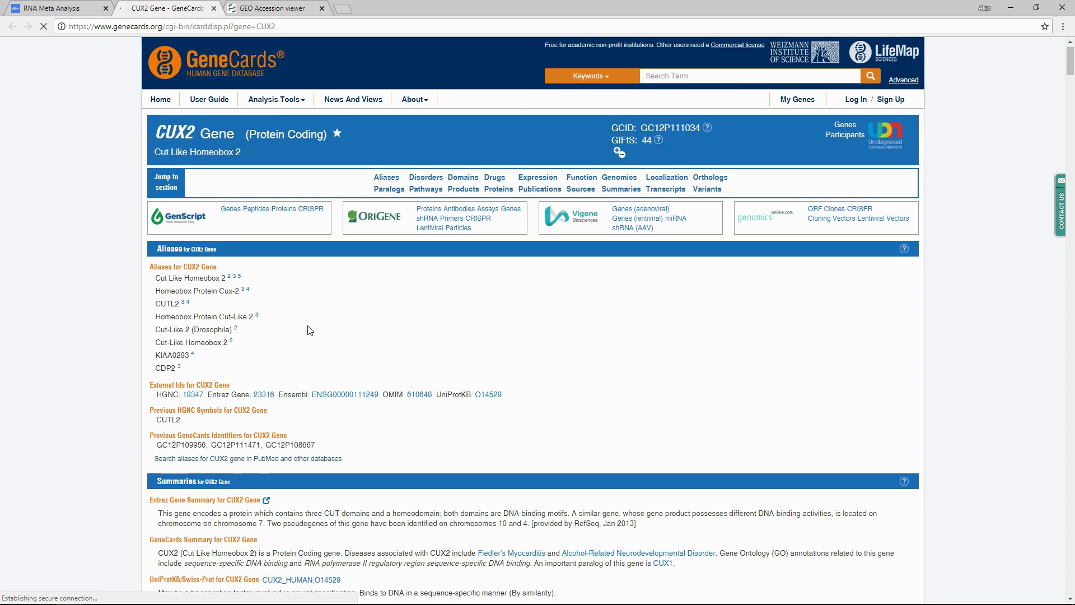
scroll(310, 330, down, 3)
drag(164, 299, 663, 319)
click(664, 318)
scroll(270, 56, up, 4)
click(214, 8)
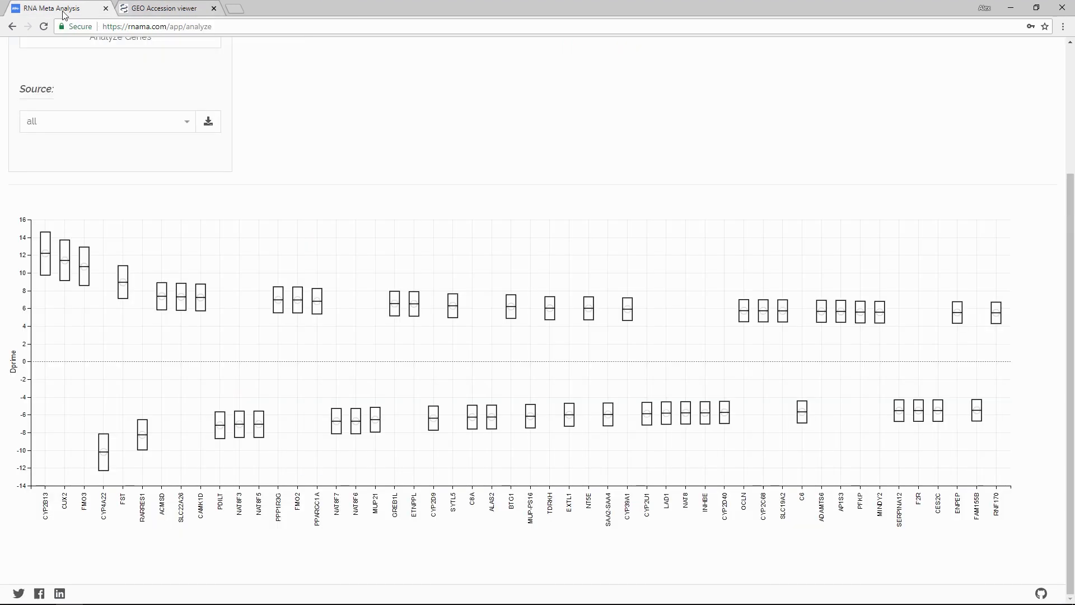
Step: Download the meta-analysis results for all sources as a CSV file and dismiss the download notice
click(288, 134)
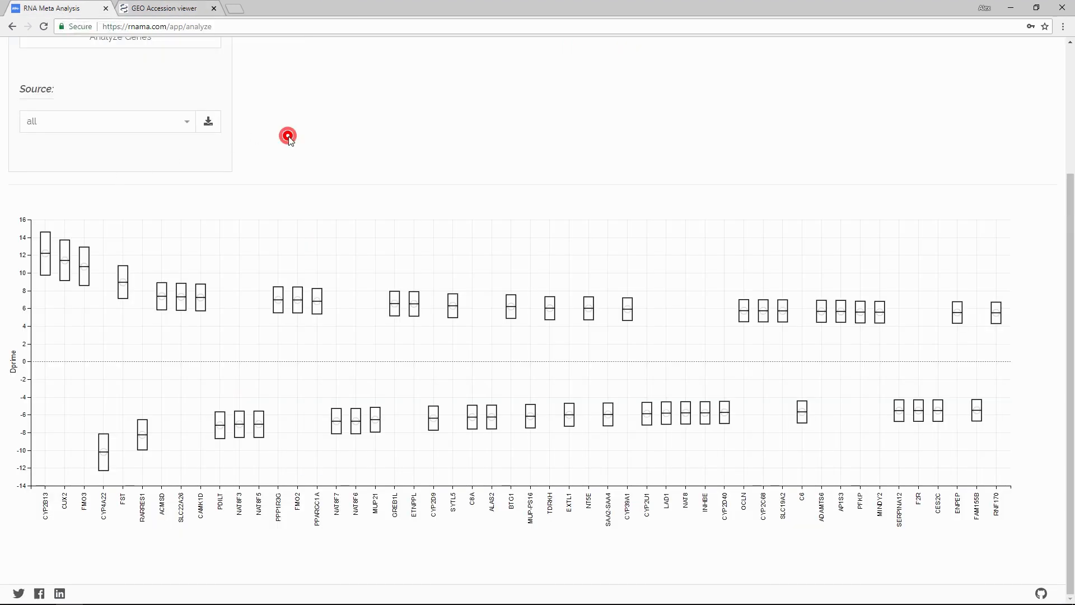
click(209, 123)
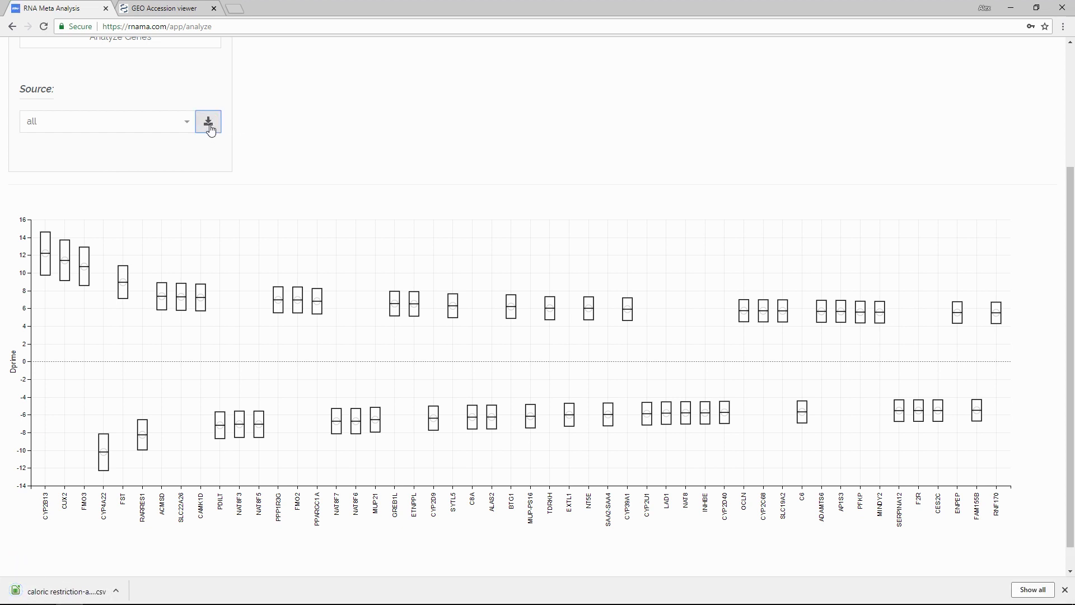
click(1064, 589)
scroll(325, 163, up, 1)
scroll(325, 162, up, 3)
click(319, 156)
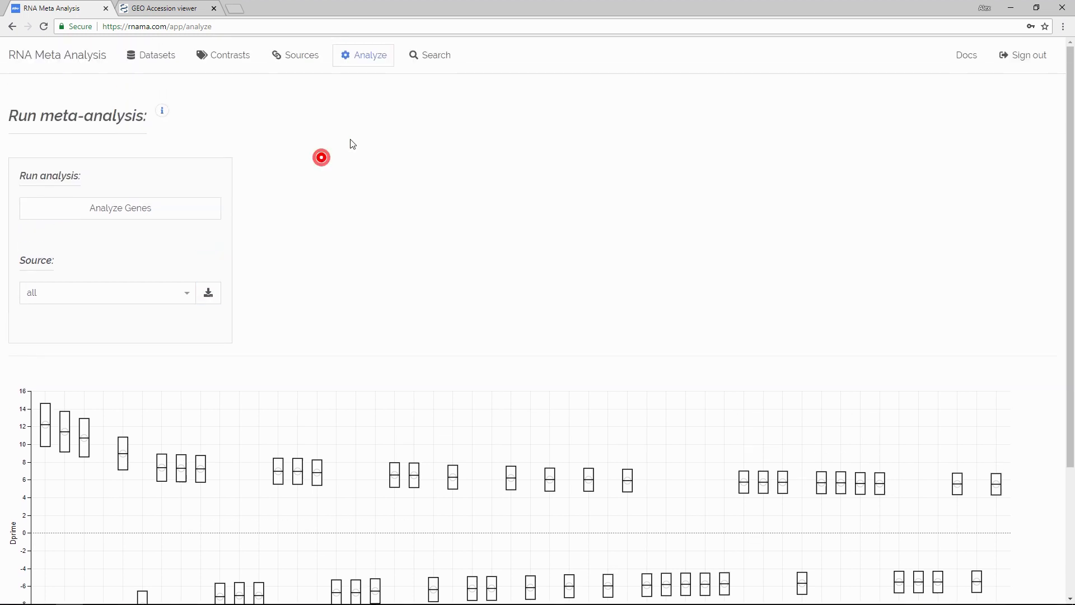
Step: Search for groups correlated with the all-sources result and examine the paclitaxel correlations in the CMAP02 drug study
click(430, 62)
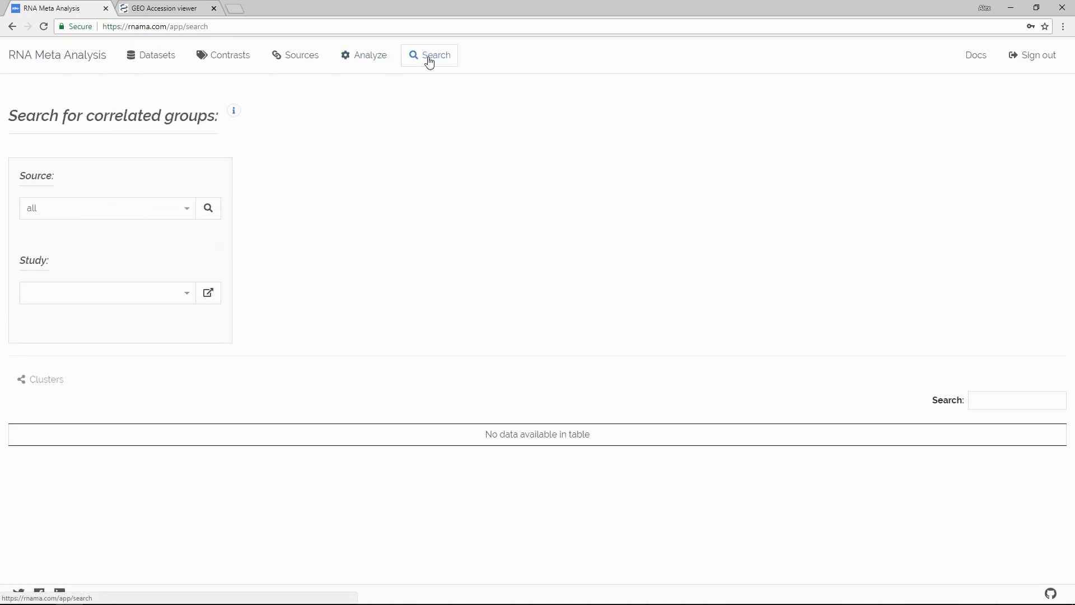
click(207, 211)
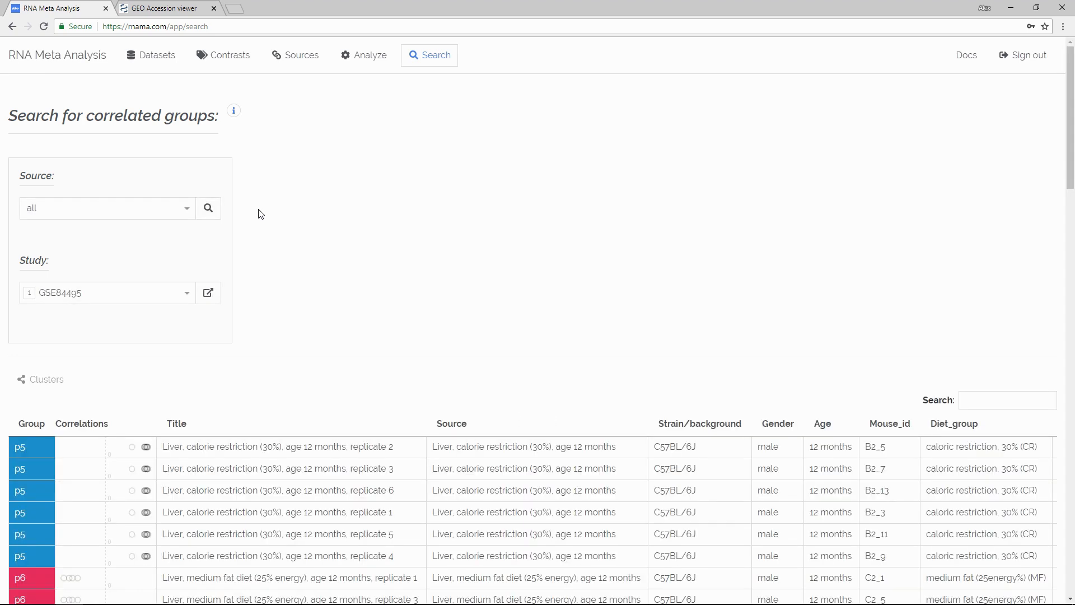
click(183, 295)
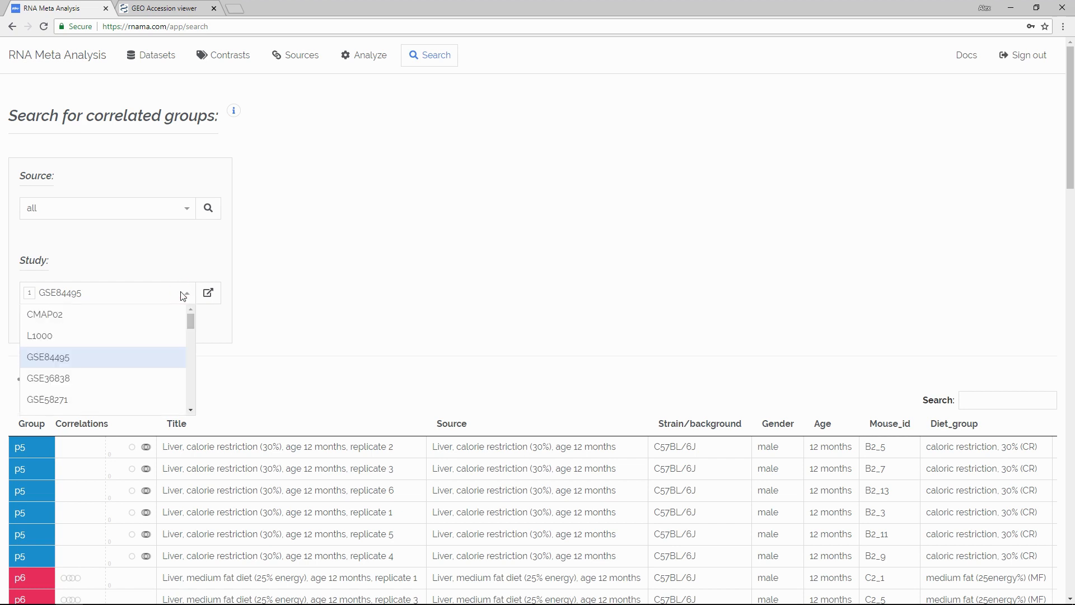
click(154, 324)
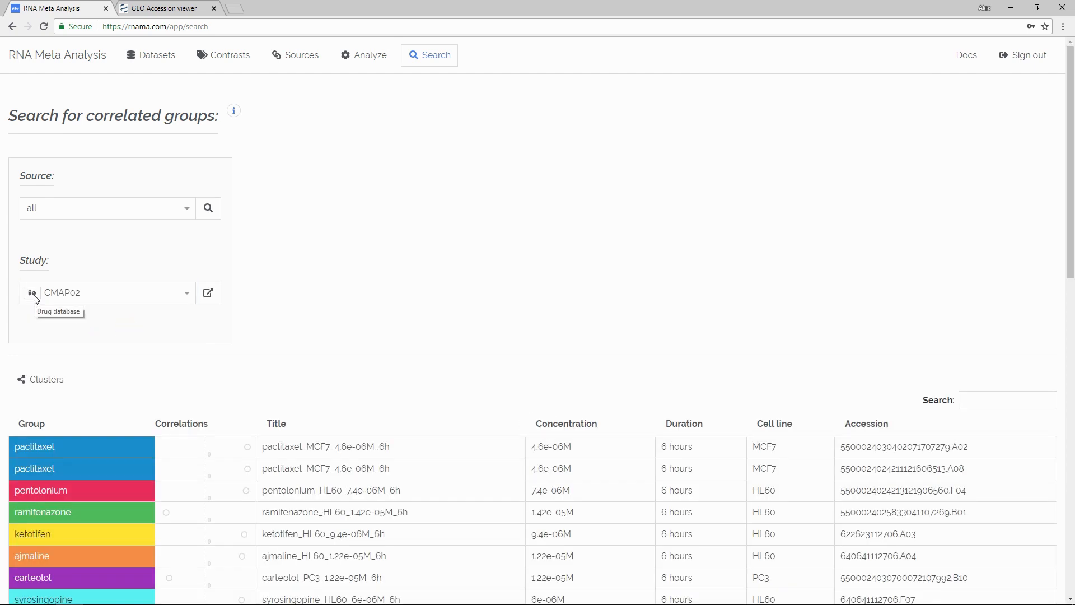
scroll(140, 371, down, 2)
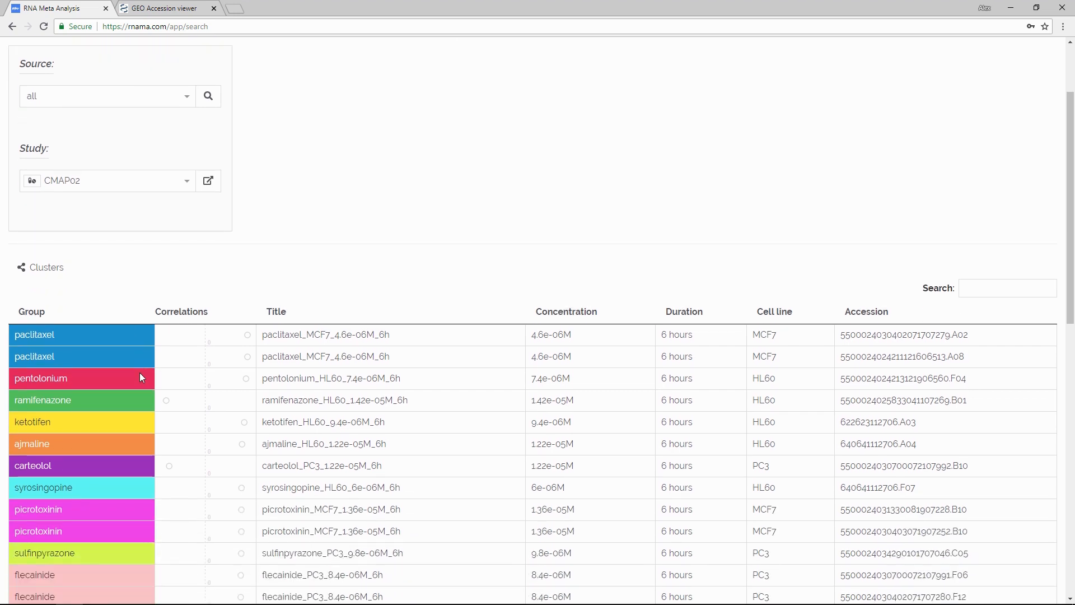
mouse_move(249, 340)
mouse_move(249, 360)
scroll(257, 276, up, 2)
Step: Show study GSE84495 in the search results and examine the correlations of its p5 contrasts and its sample groups
click(177, 292)
click(117, 355)
click(79, 326)
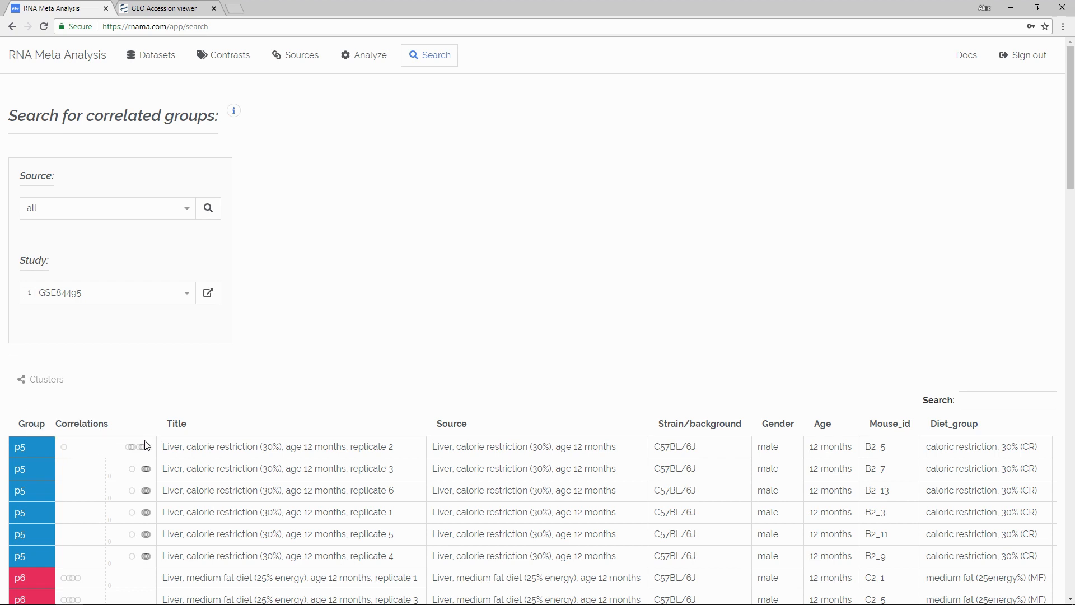
mouse_move(148, 448)
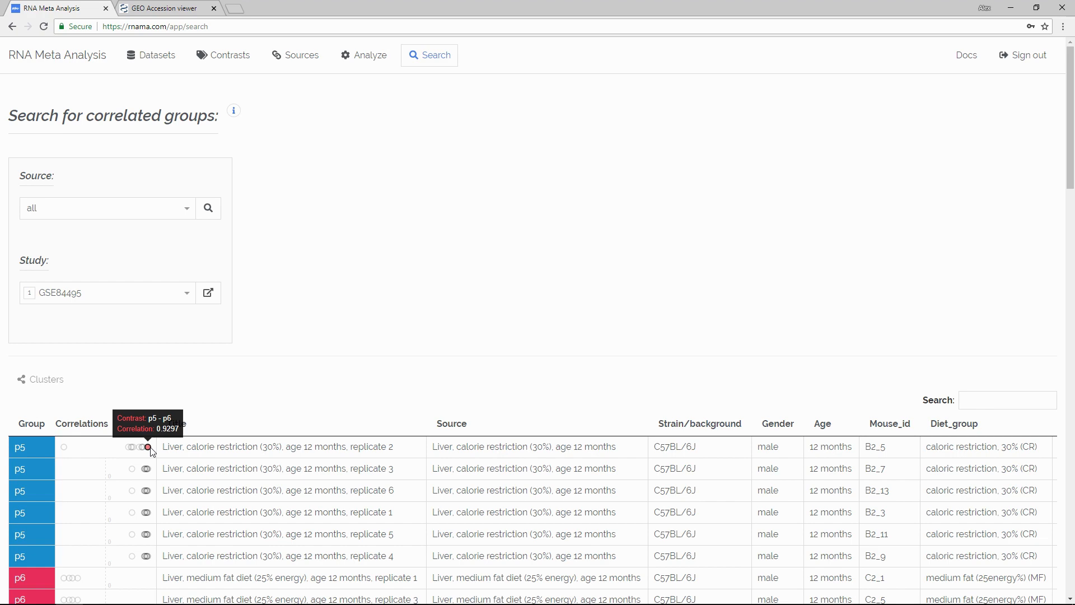
scroll(246, 386, down, 7)
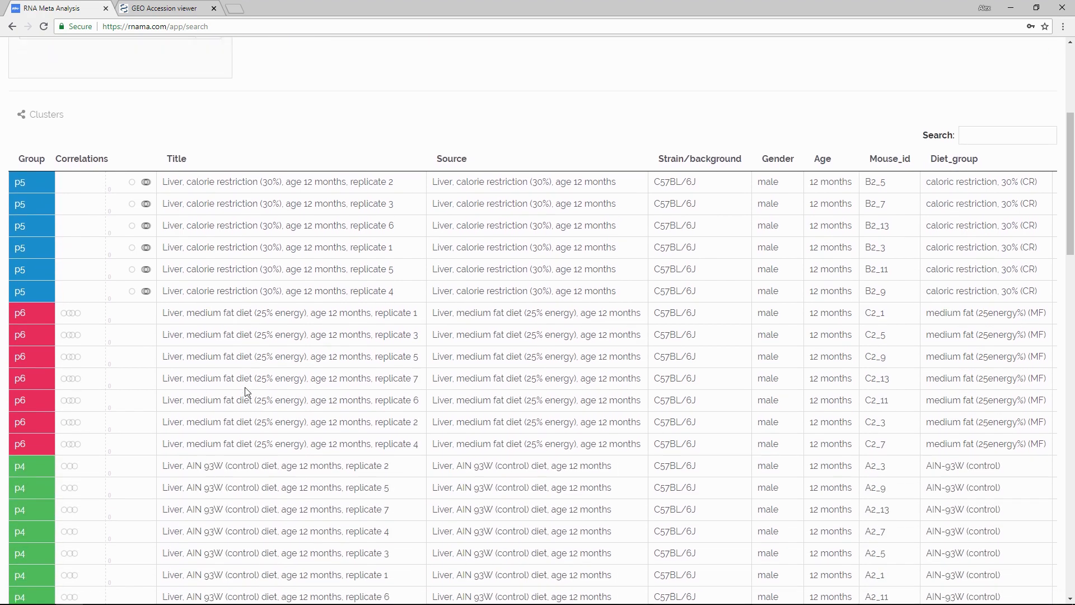
scroll(246, 386, up, 7)
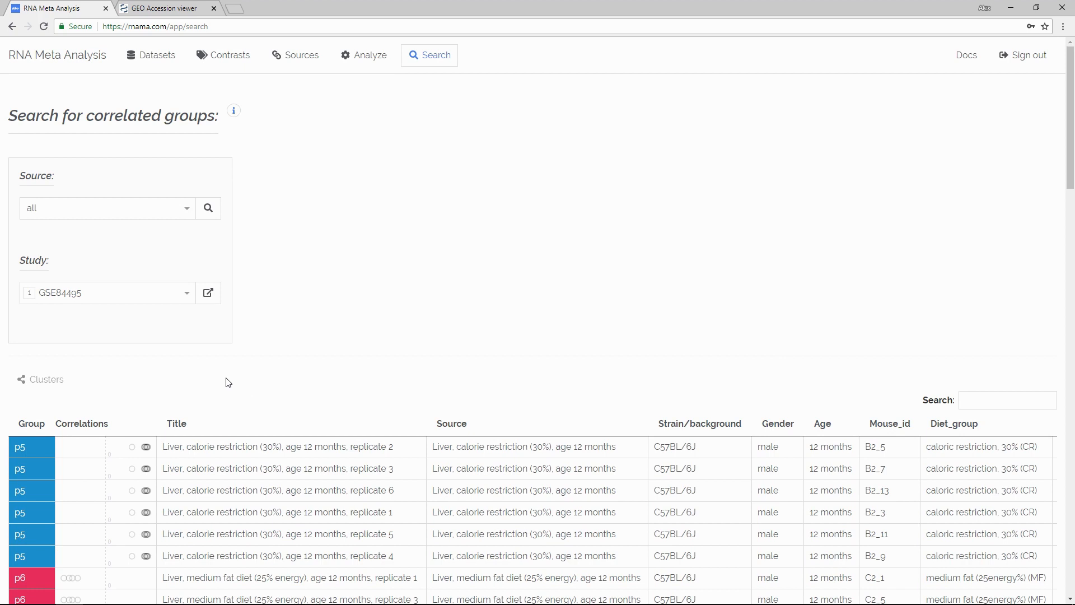
Step: Copy the accession GSE84495 from the search results and add that GEO study to the caloric restriction meta-analysis
click(68, 294)
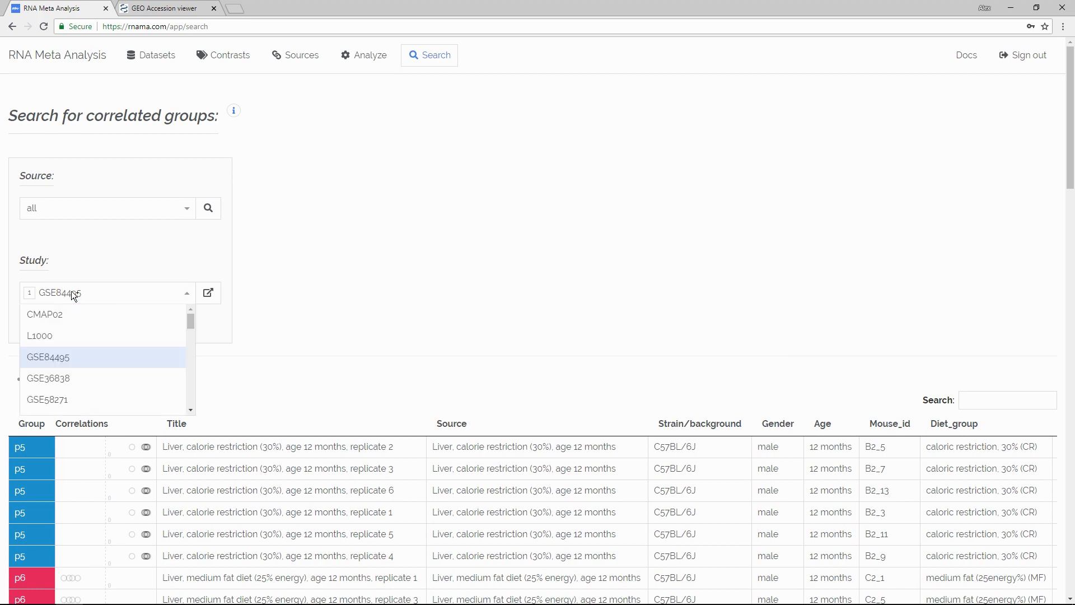
click(149, 58)
click(43, 310)
right_click(44, 310)
click(91, 397)
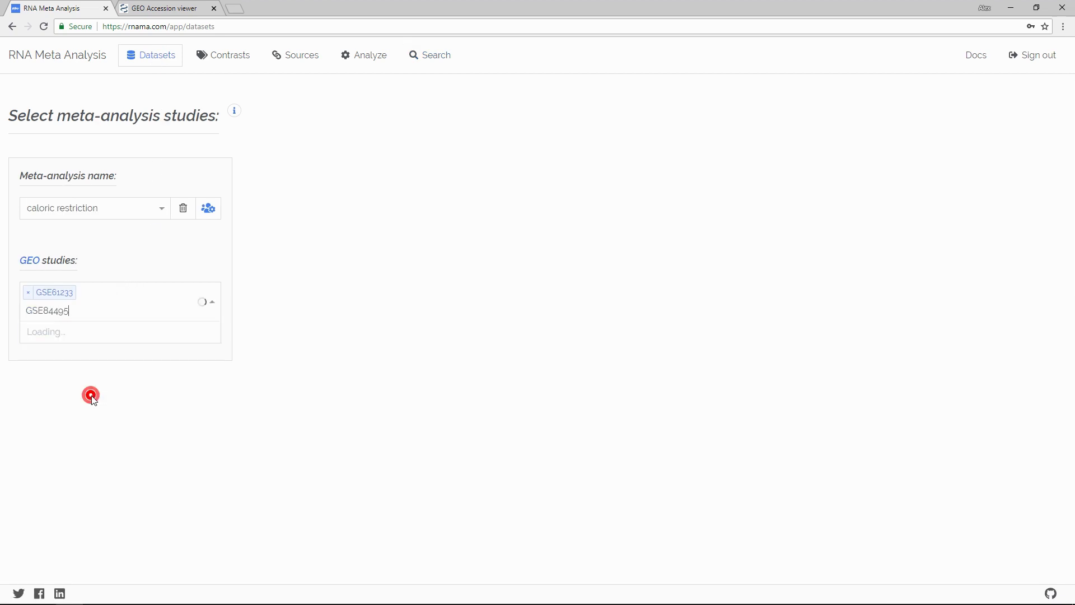
click(78, 333)
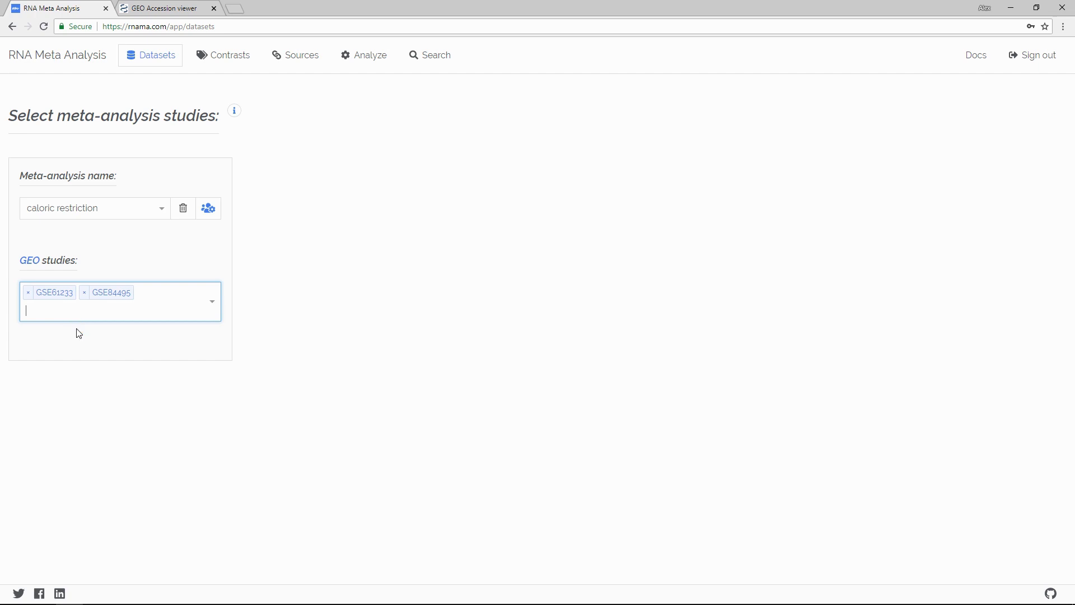
click(190, 261)
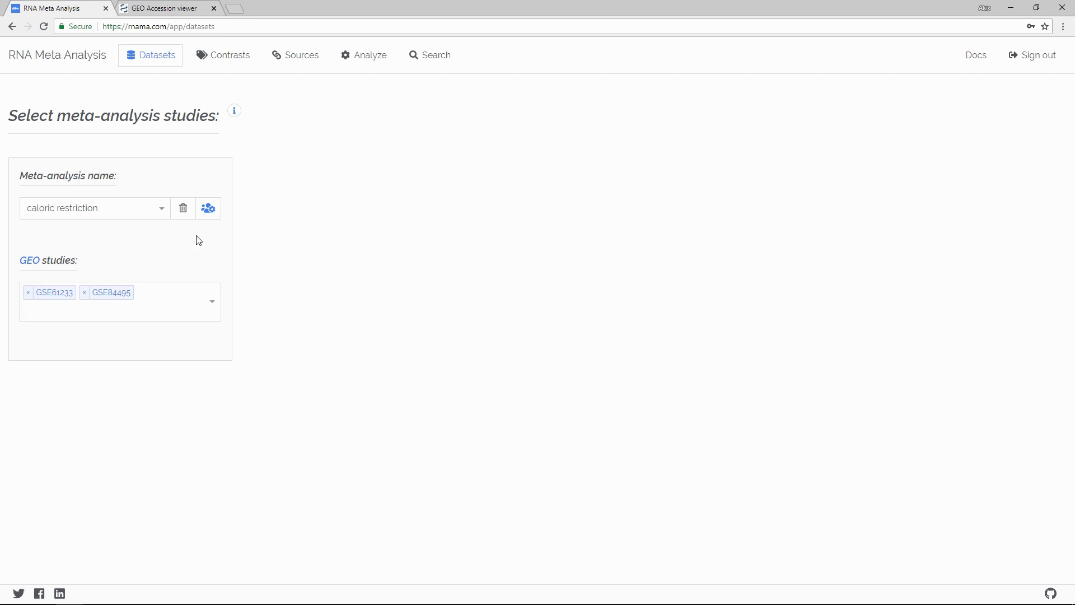
Step: Add the community analysis Parkinson's disease under the name parkinsons and select it as the current meta-analysis
click(207, 213)
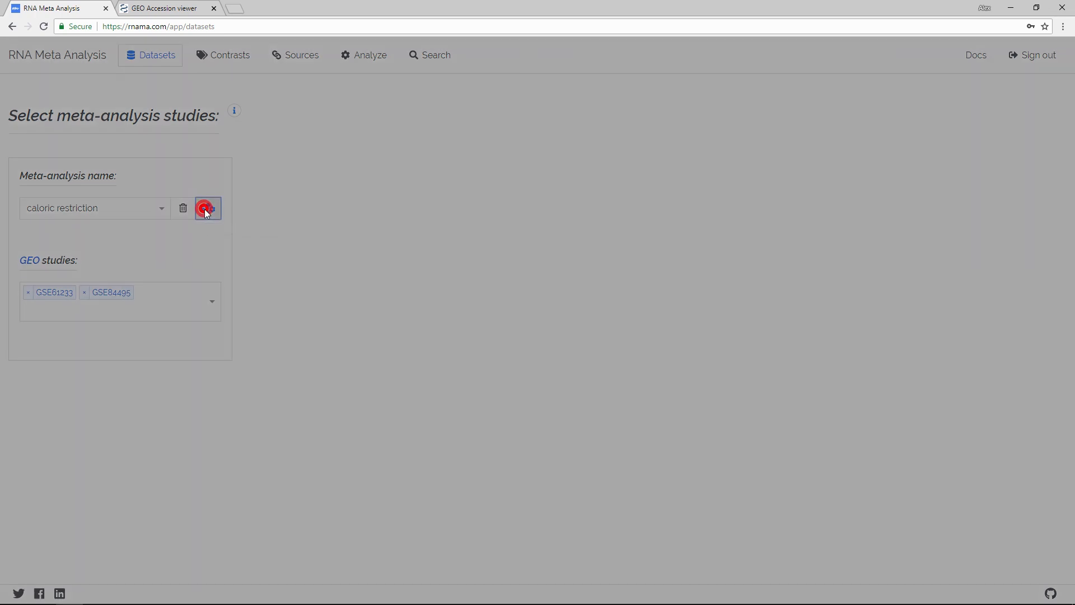
click(504, 116)
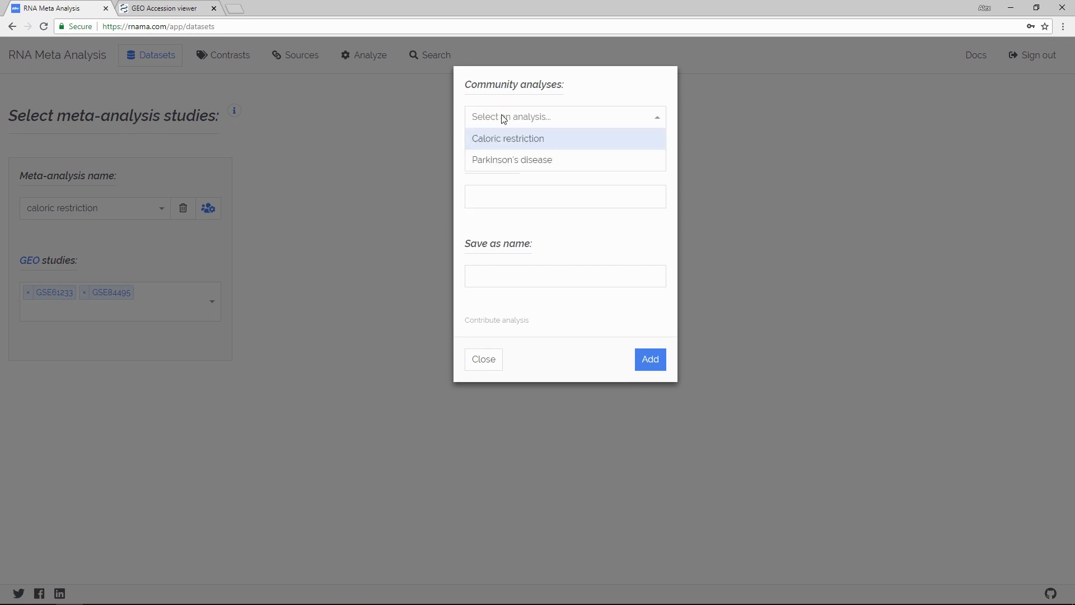
click(509, 168)
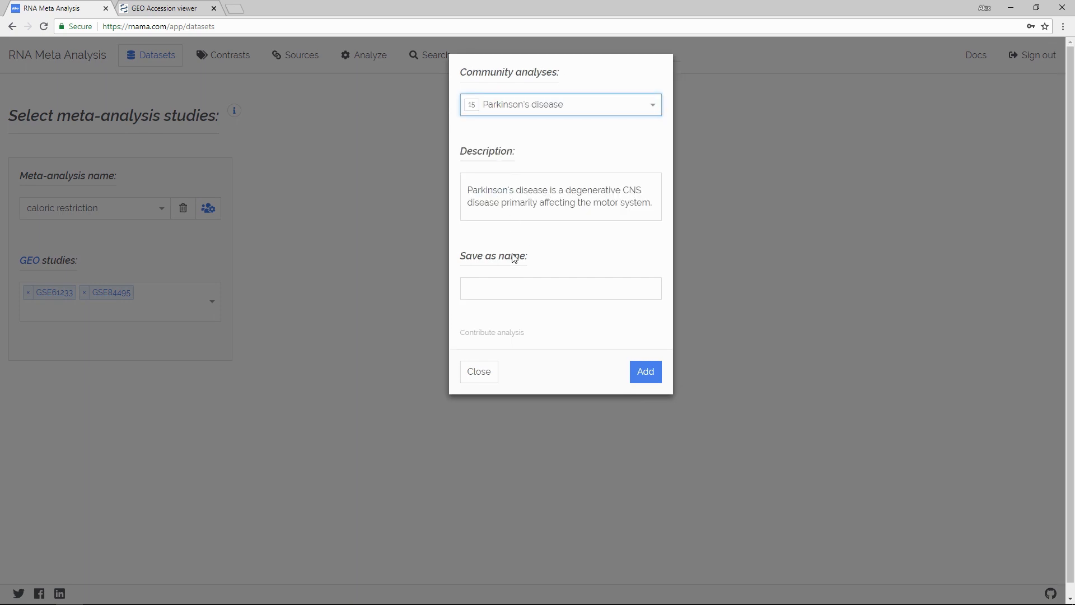
click(511, 287)
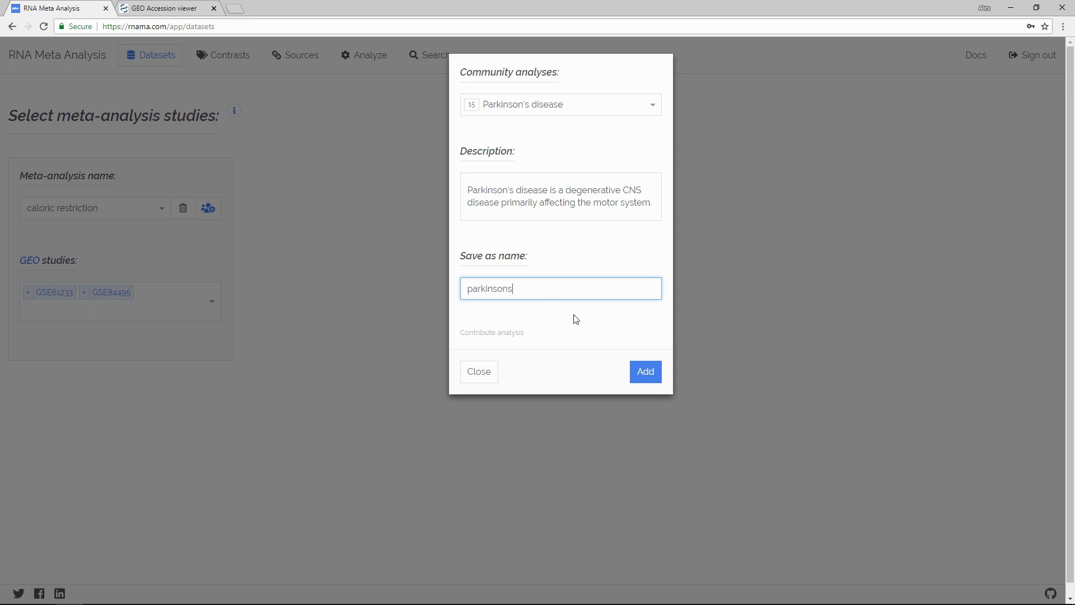
click(645, 372)
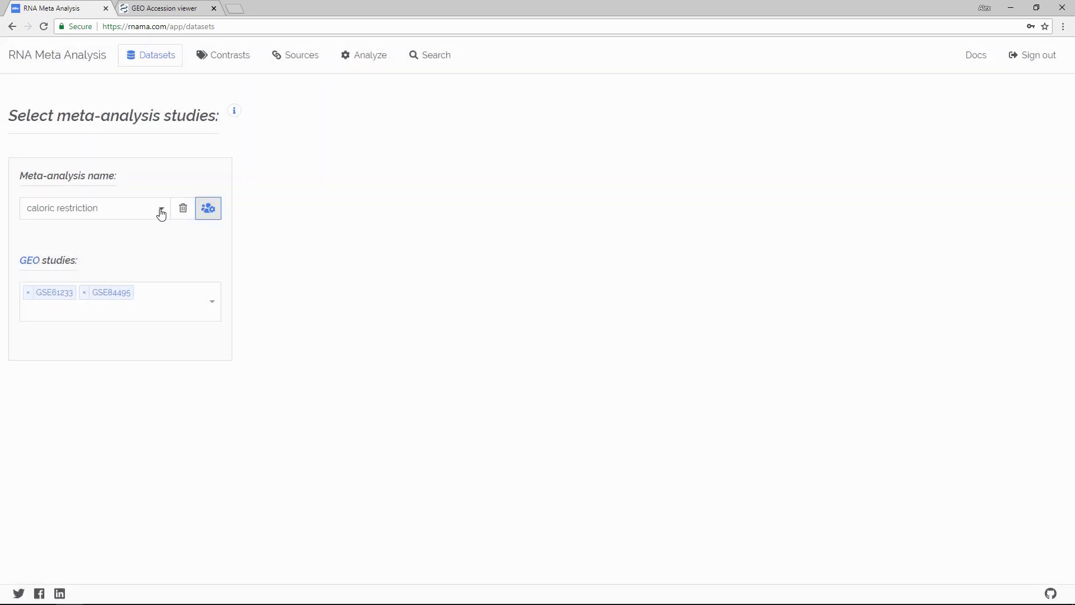
click(160, 208)
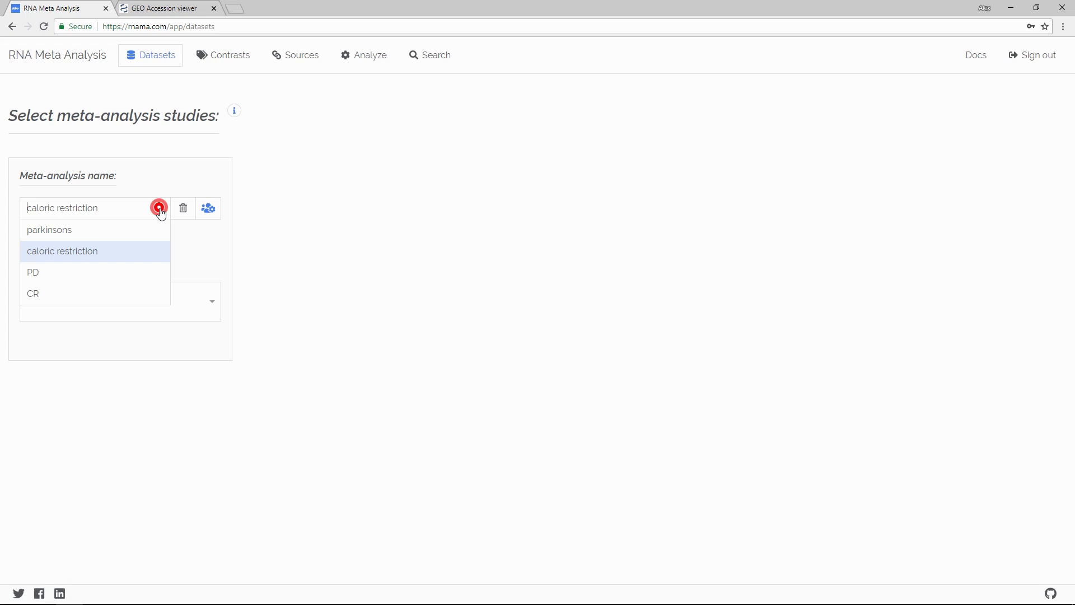
click(151, 230)
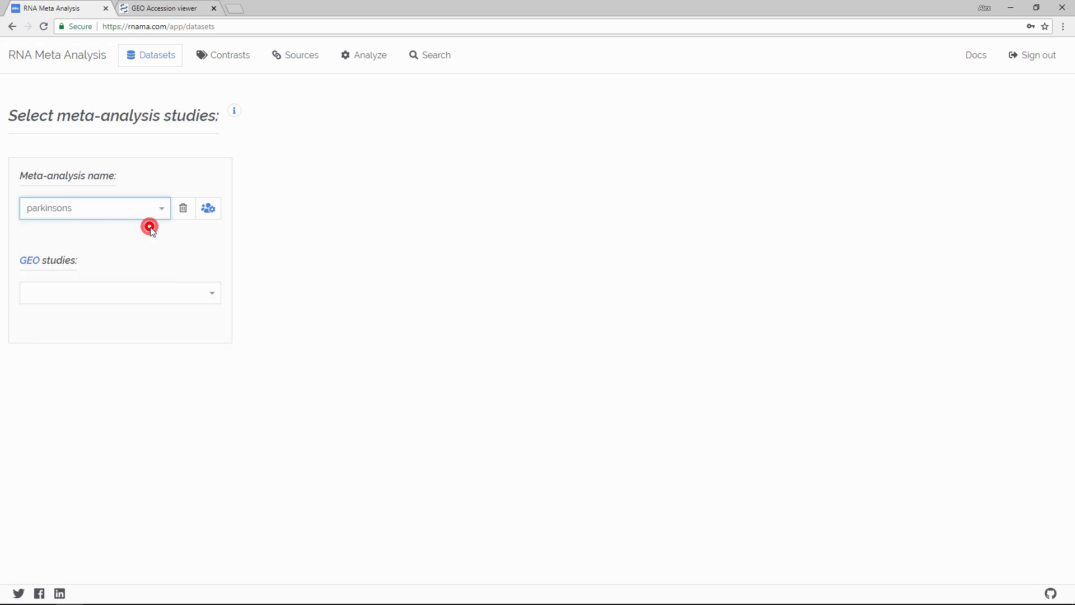
Step: Open the form for contributing an analysis to the community, view the analyses offered and close it without contributing
click(207, 216)
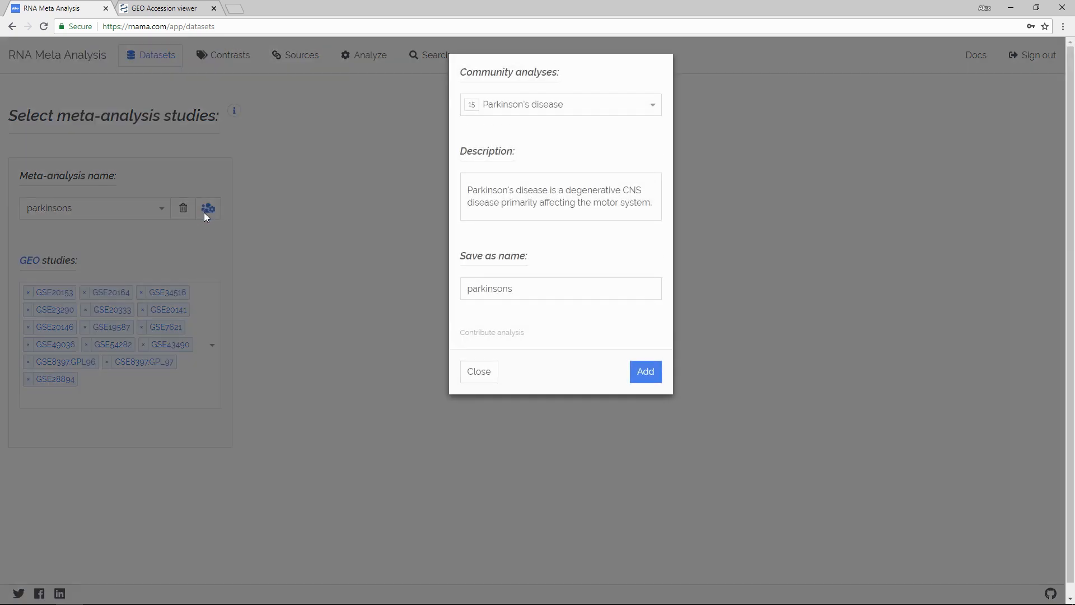
click(490, 336)
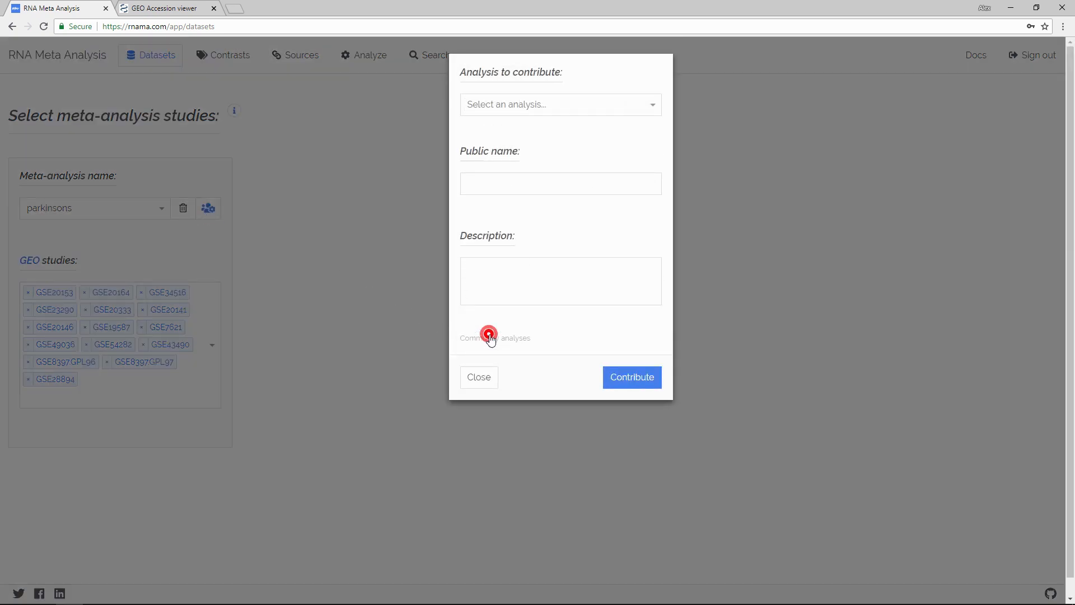
click(558, 107)
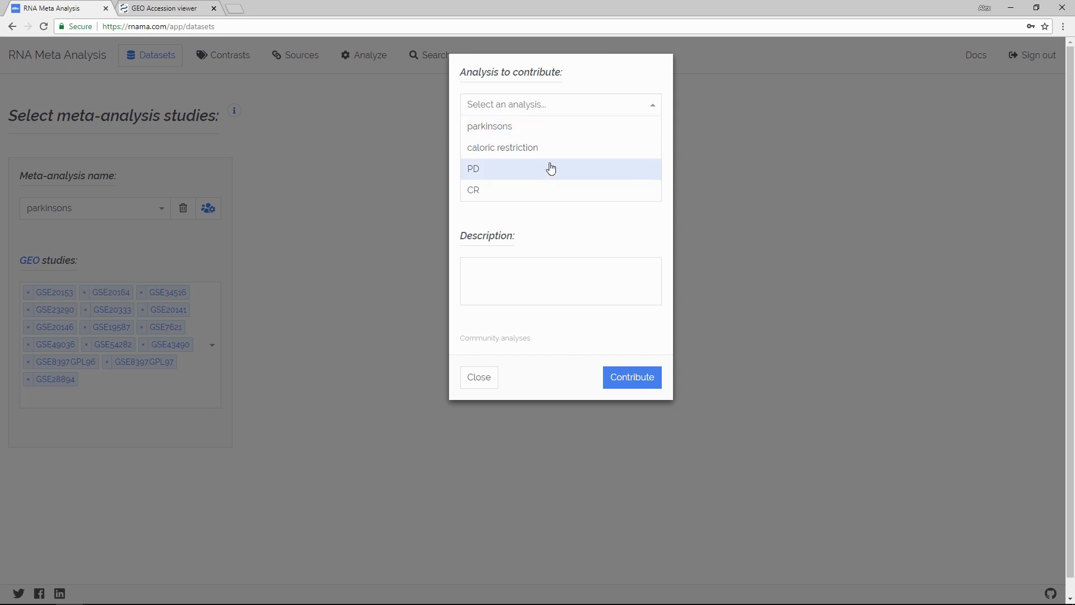
click(491, 385)
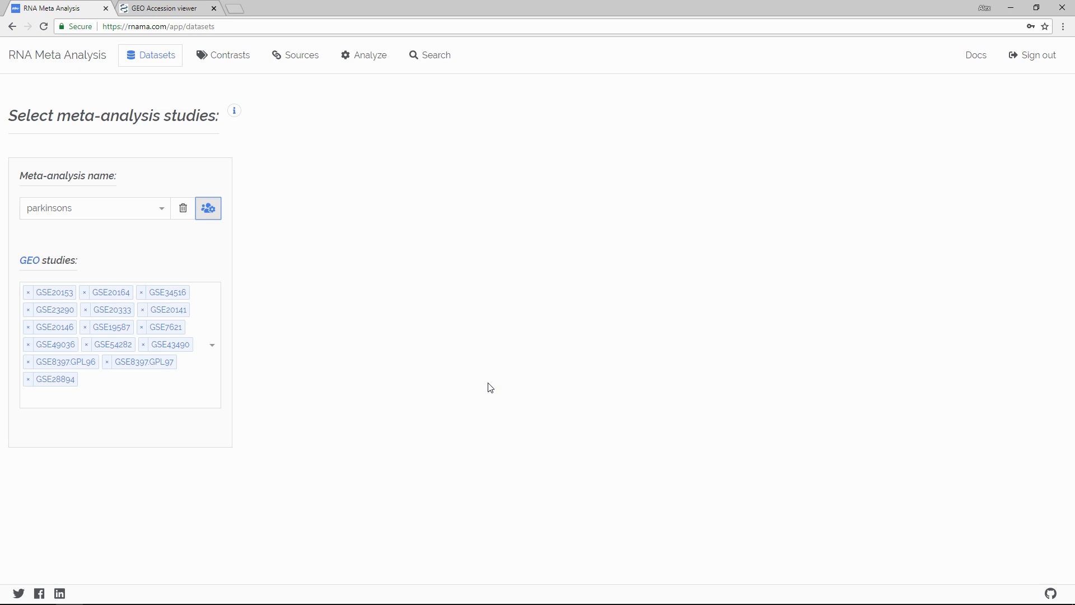
Step: Open the documentation on the evaluation of the meta-analysis method
click(972, 55)
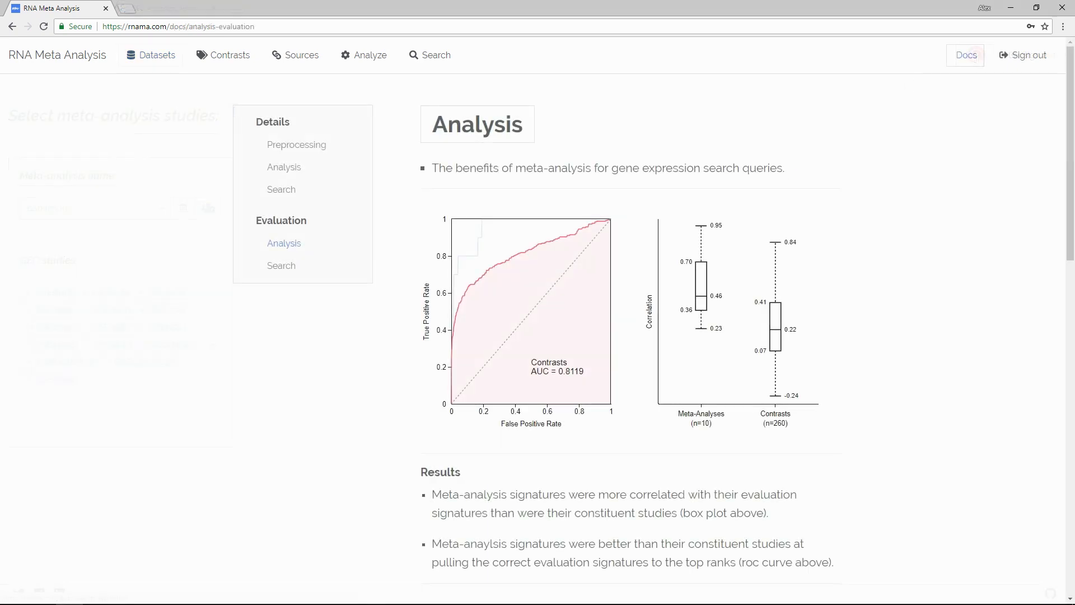